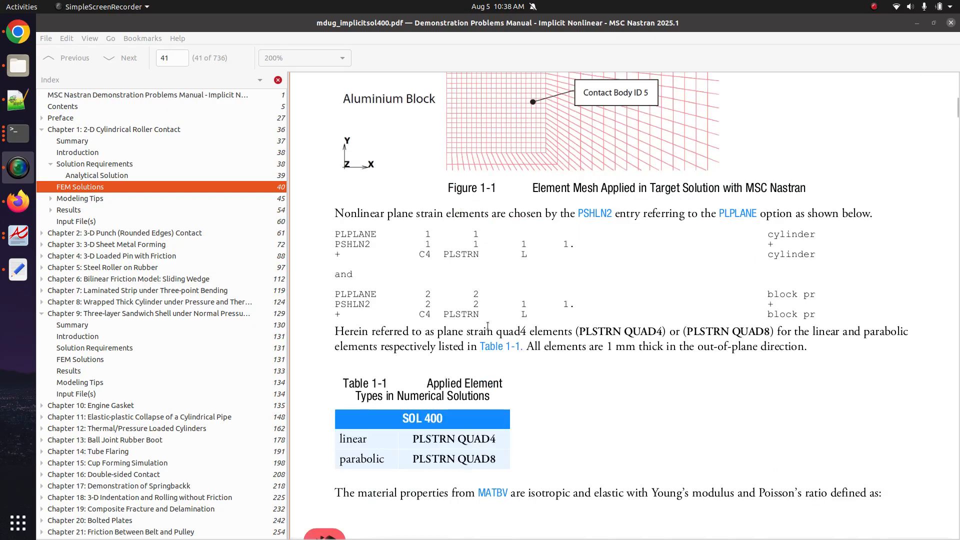
Examine the steel cylinder and aluminium block mesh in Figure 1-1 of the manual
{"action": "scroll", "coordinate": [488, 326], "scroll_direction": "up", "scroll_amount": 7}
{"action": "scroll", "coordinate": [487, 325], "scroll_direction": "up", "scroll_amount": 7}
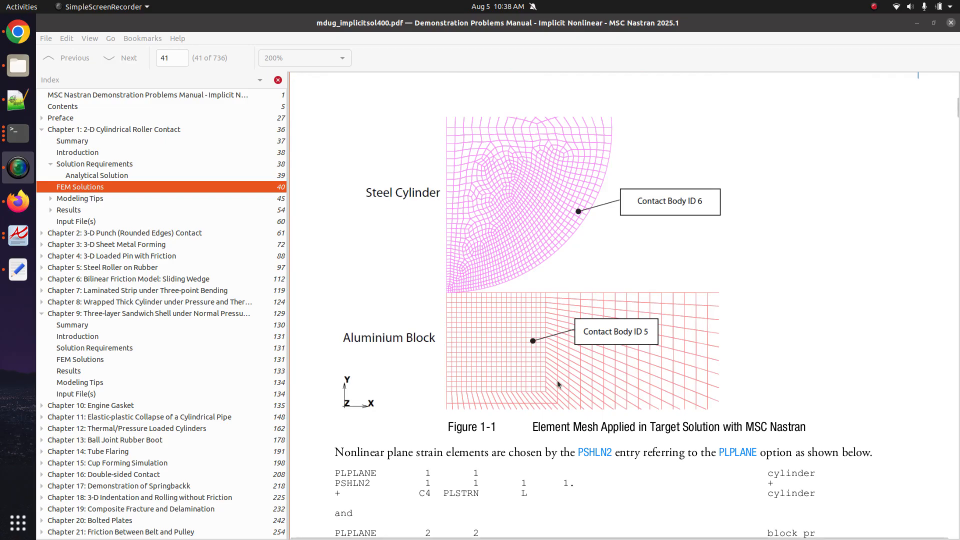
{"action": "left_click", "coordinate": [632, 396]}
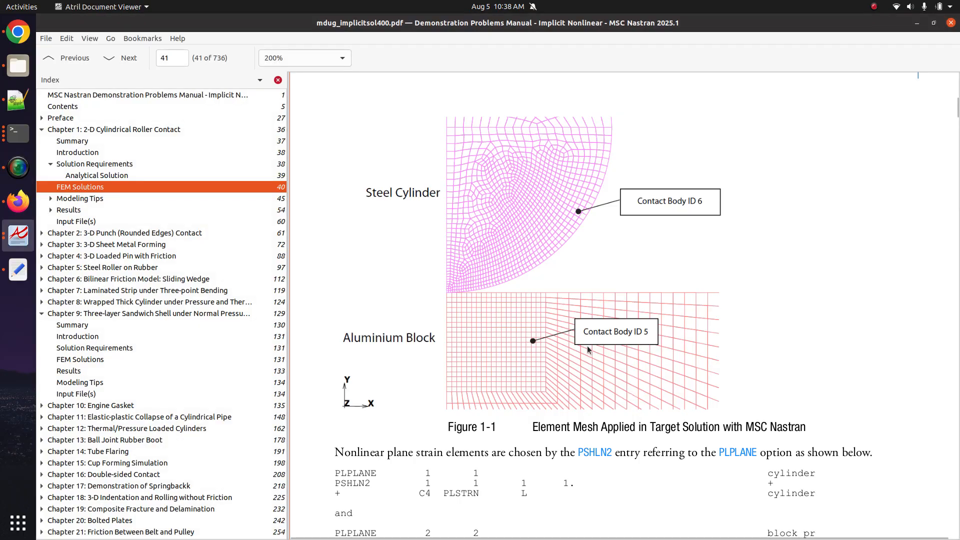
Switch to the Viewer web app in Firefox and open its File Upload panel
{"action": "key", "text": "alt+Tab"}
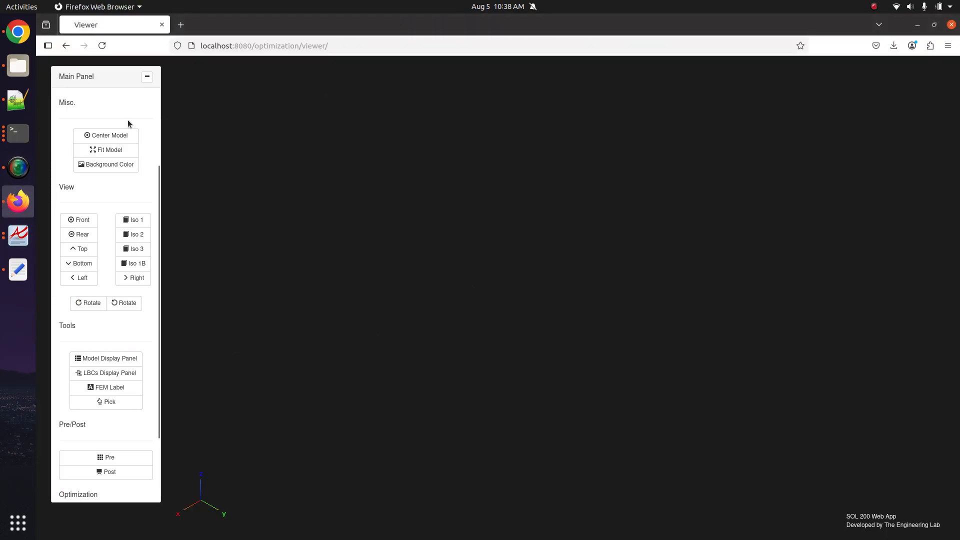
{"action": "scroll", "coordinate": [108, 145], "scroll_direction": "up", "scroll_amount": 3}
{"action": "left_click", "coordinate": [106, 132]}
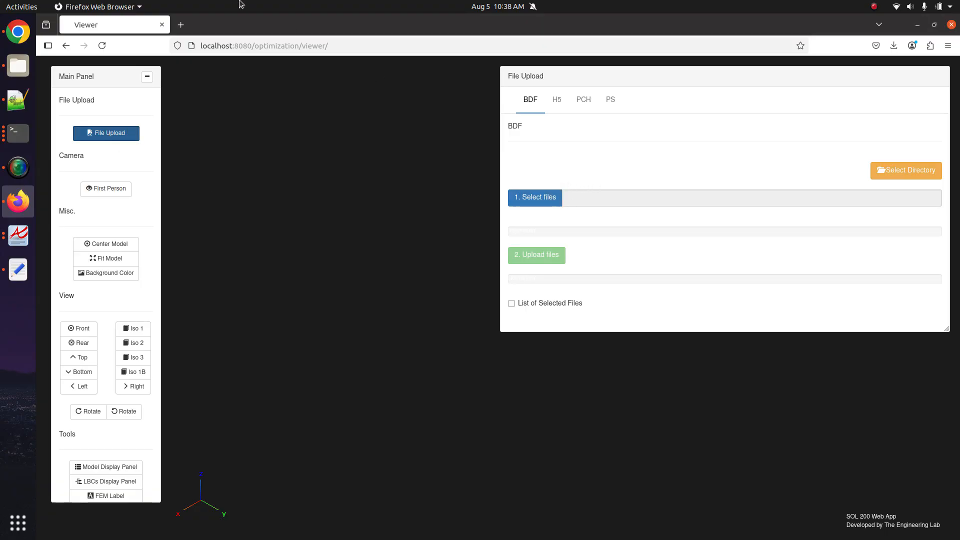
Open the website the-engineering-lab.com in a new browser tab
{"action": "left_click", "coordinate": [181, 25]}
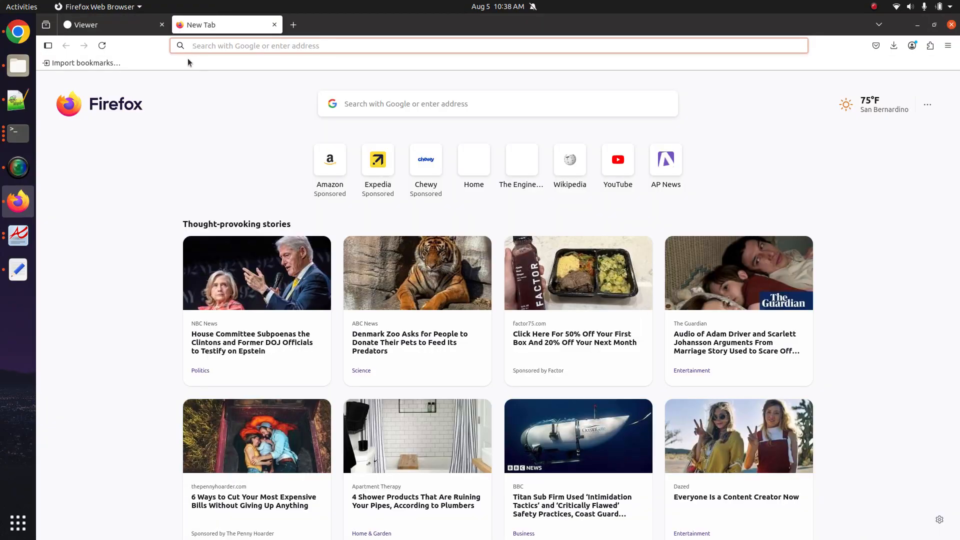
{"action": "type", "text": "the-engineering-lab.com"}
{"action": "key", "text": "Return"}
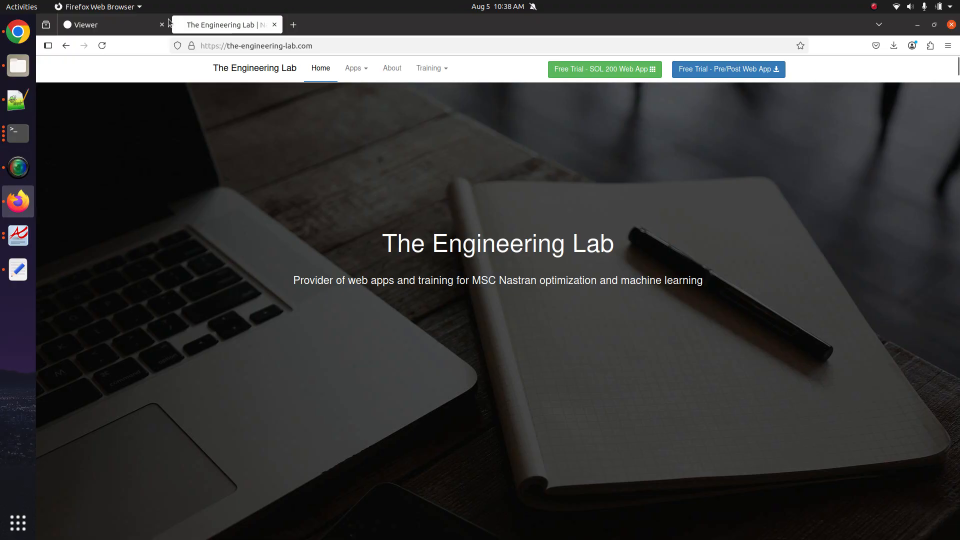
Return to the Viewer and upload the BDF file ch01.bdf from the pre_tutorials folder
{"action": "left_click", "coordinate": [89, 28]}
{"action": "left_click", "coordinate": [523, 201]}
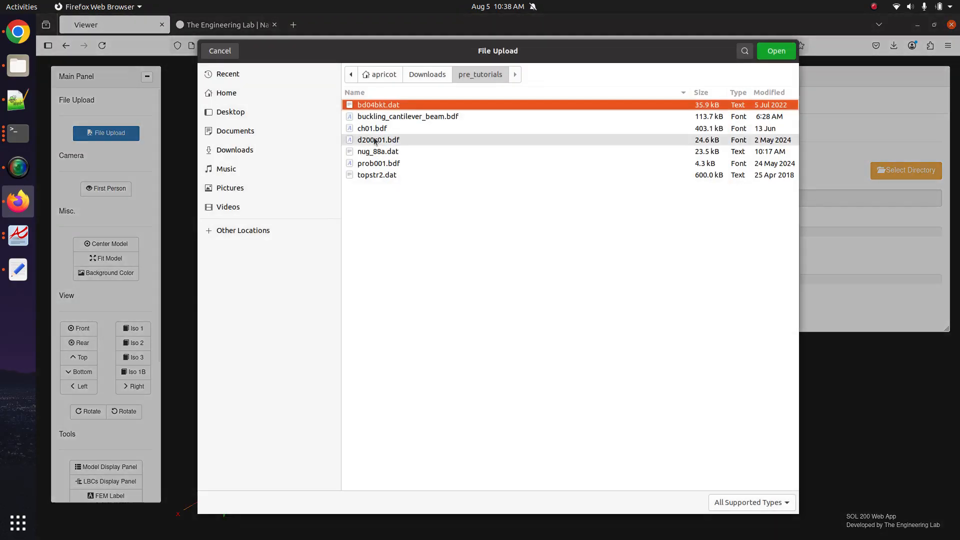
{"action": "double_click", "coordinate": [378, 128]}
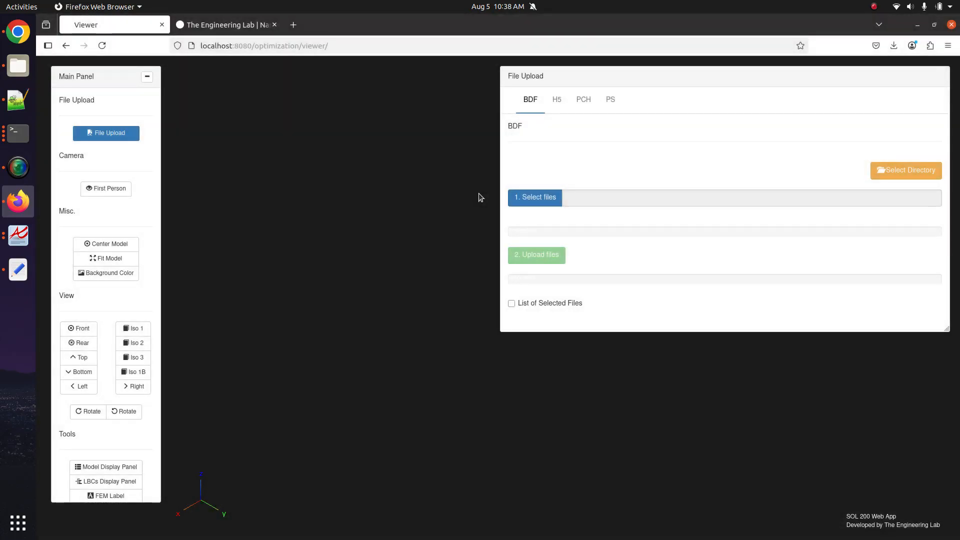
{"action": "left_click", "coordinate": [550, 256]}
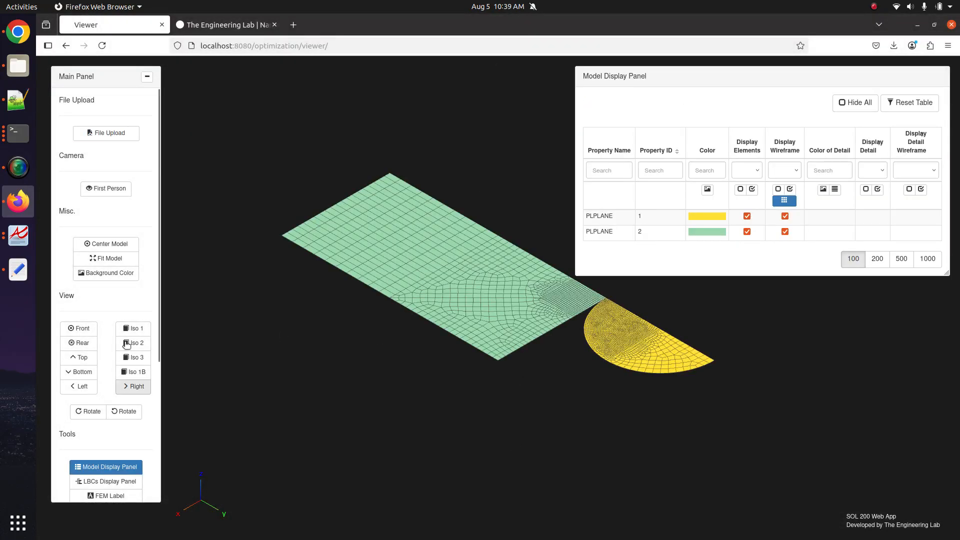
Show the model from the front and turn off the load and boundary condition labels
{"action": "left_click", "coordinate": [87, 328]}
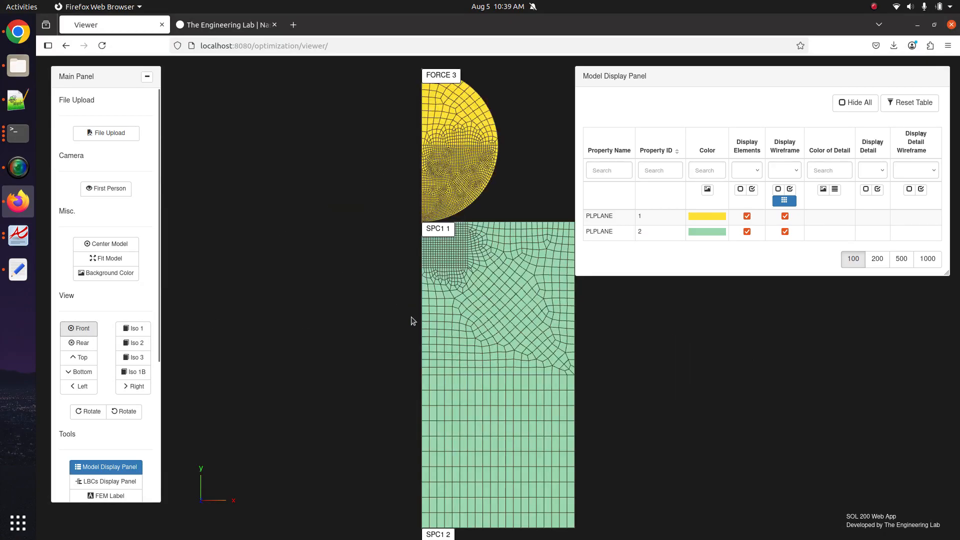
{"action": "scroll", "coordinate": [76, 390], "scroll_direction": "down", "scroll_amount": 4}
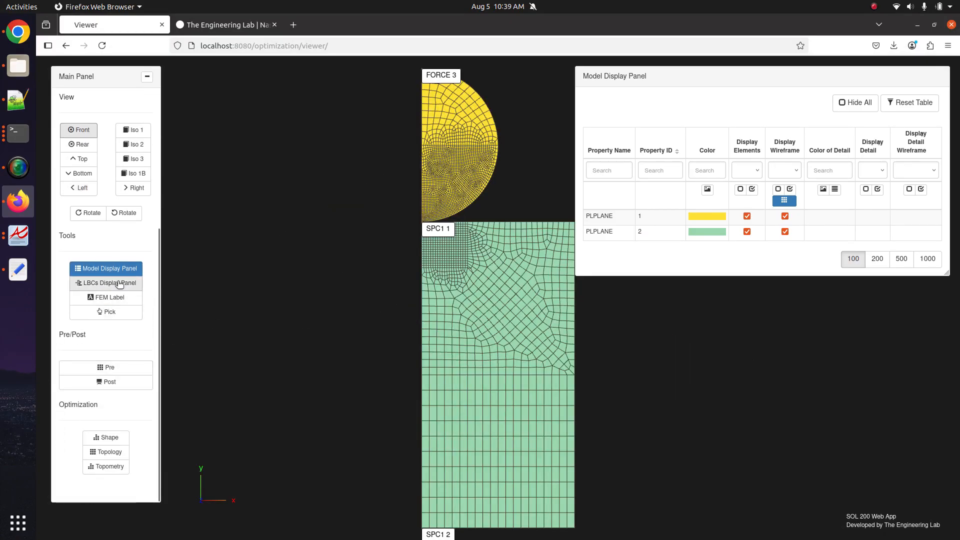
{"action": "left_click", "coordinate": [116, 283]}
{"action": "left_click", "coordinate": [692, 142]}
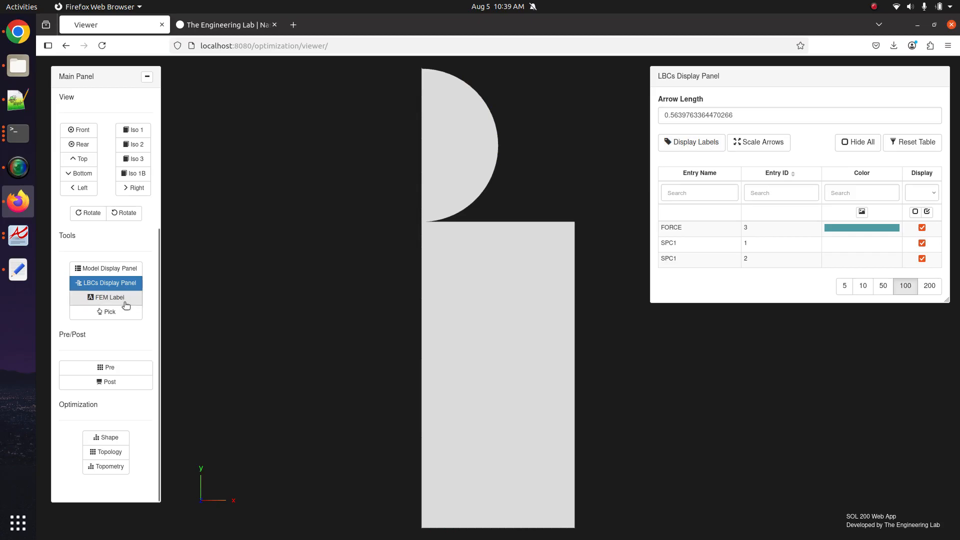
{"action": "left_click", "coordinate": [127, 283]}
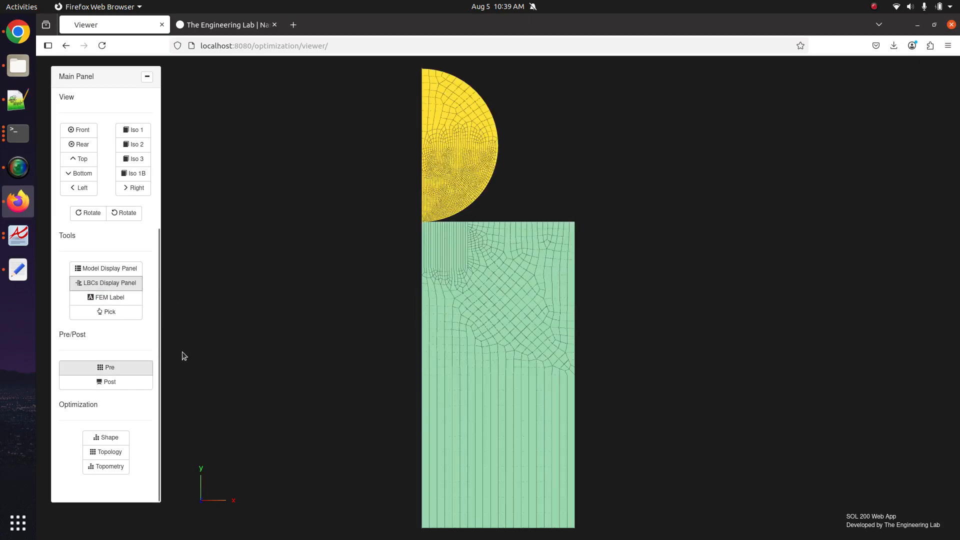
Switch the viewer background to white and frame the contact area between cylinder and block in the front view
{"action": "left_click", "coordinate": [82, 130]}
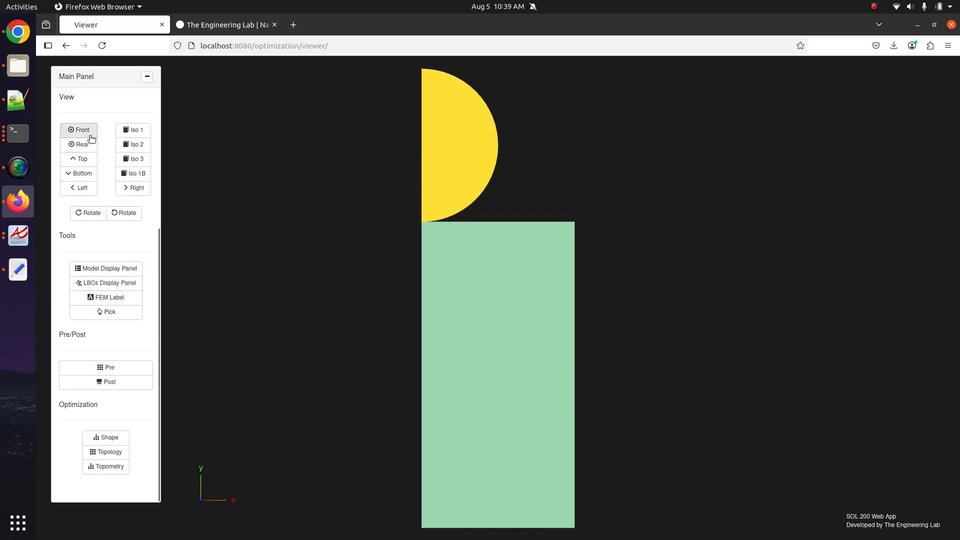
{"action": "scroll", "coordinate": [121, 271], "scroll_direction": "up", "scroll_amount": 2}
{"action": "scroll", "coordinate": [122, 270], "scroll_direction": "up", "scroll_amount": 1}
{"action": "left_click", "coordinate": [126, 209]}
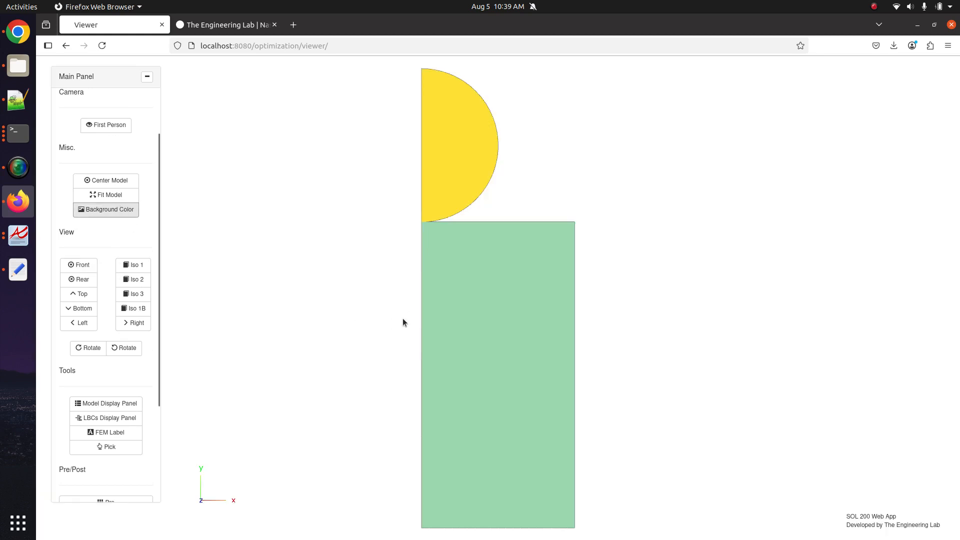
{"action": "left_click_drag", "start_coordinate": [380, 253], "coordinate": [386, 223]}
{"action": "scroll", "coordinate": [394, 241], "scroll_direction": "up", "scroll_amount": 5}
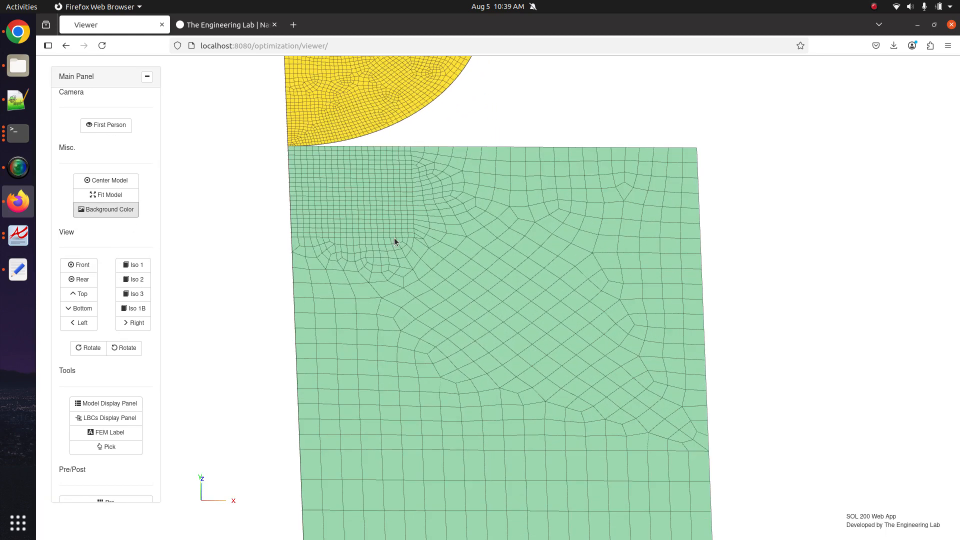
{"action": "left_click", "coordinate": [92, 266]}
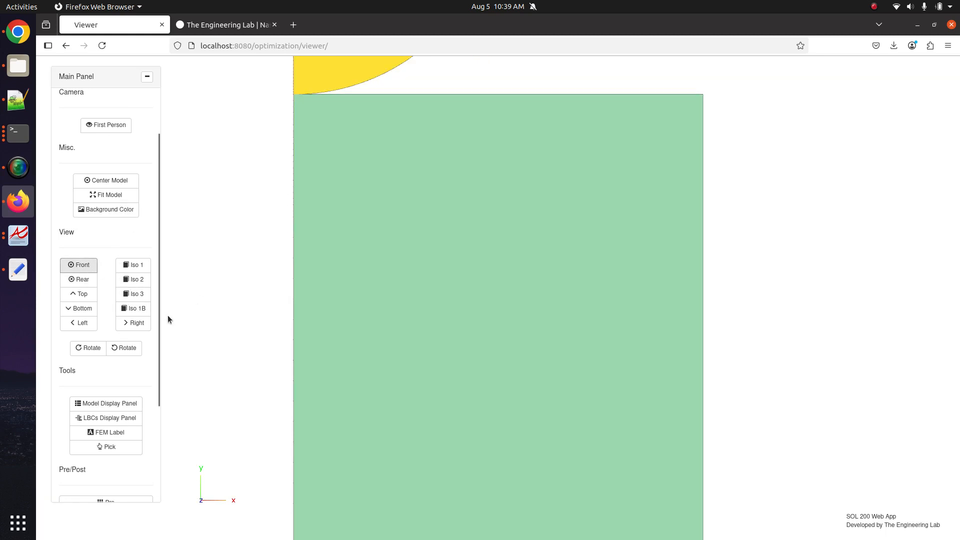
{"action": "scroll", "coordinate": [248, 376], "scroll_direction": "up", "scroll_amount": 3}
{"action": "scroll", "coordinate": [249, 377], "scroll_direction": "down", "scroll_amount": 7}
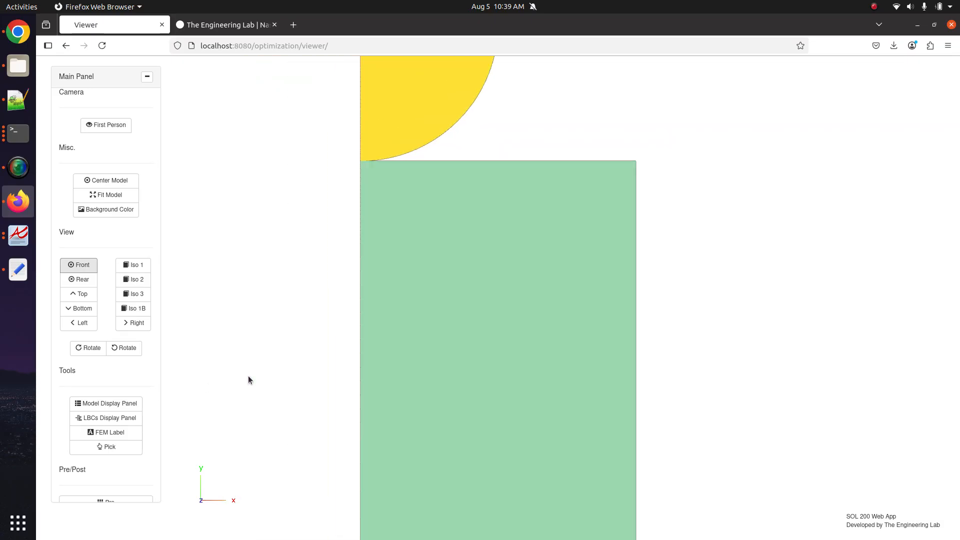
{"action": "scroll", "coordinate": [250, 370], "scroll_direction": "up", "scroll_amount": 1}
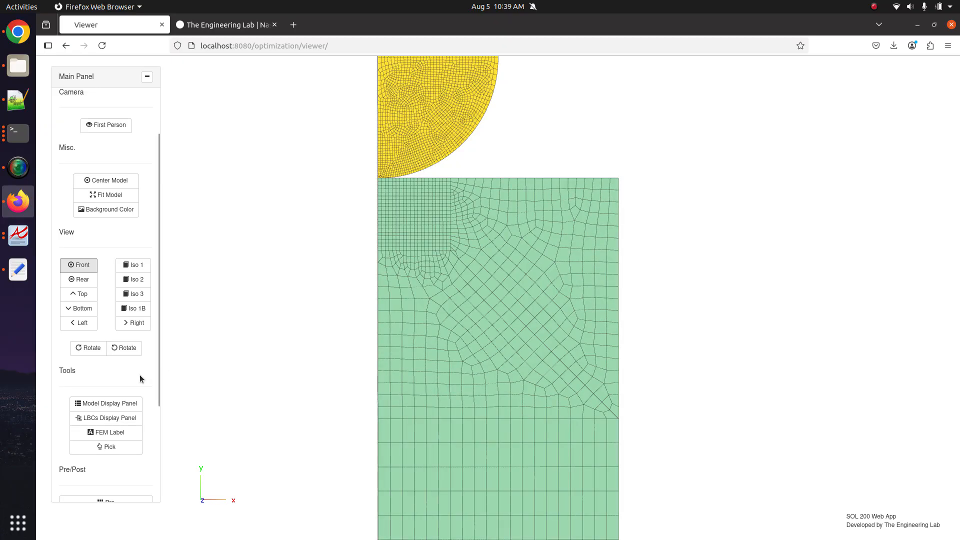
Open the Pre tool and view the model's BSURF bulk data entries
{"action": "scroll", "coordinate": [139, 375], "scroll_direction": "down", "scroll_amount": 5}
{"action": "left_click", "coordinate": [125, 369]}
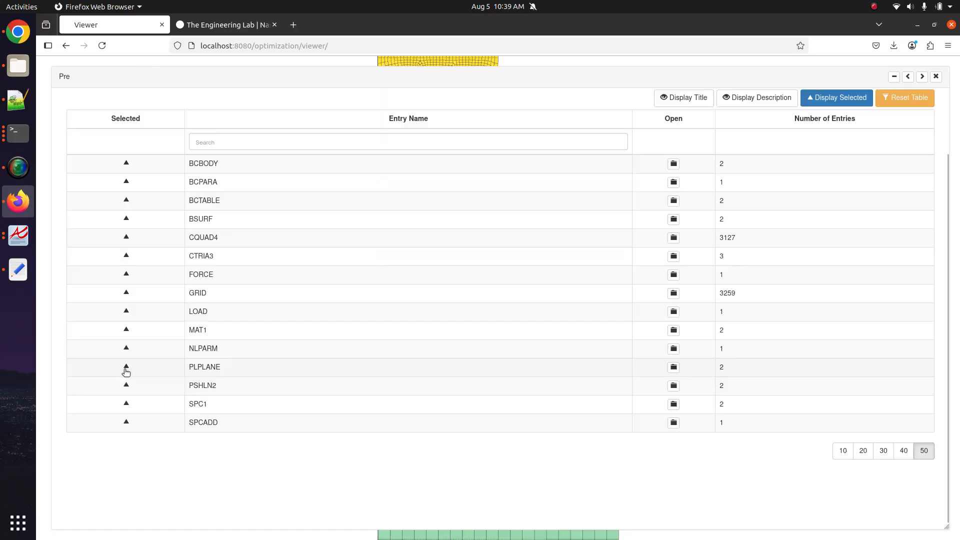
{"action": "left_click", "coordinate": [649, 223]}
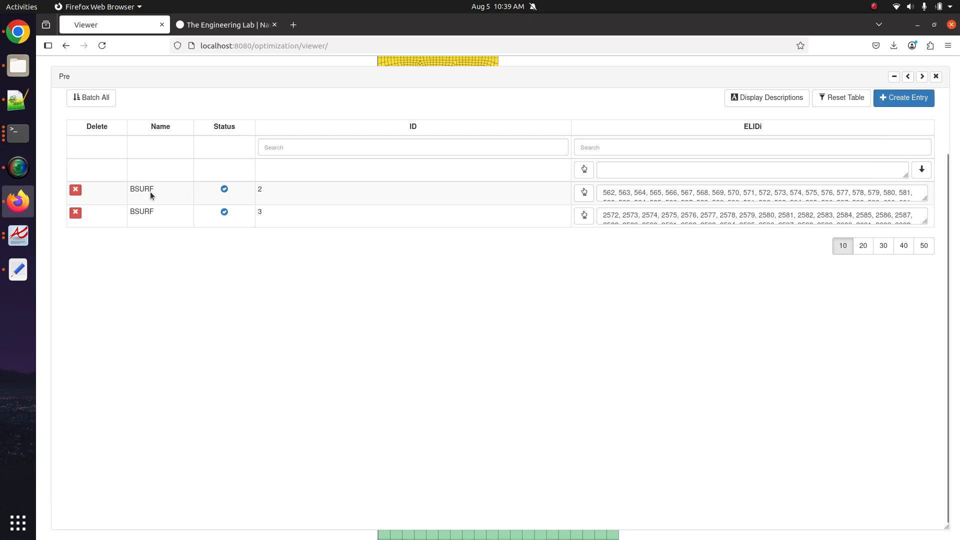
{"action": "scroll", "coordinate": [167, 240], "scroll_direction": "up", "scroll_amount": 3}
Open the BCBODY entries and check which BSURF each of the two contact bodies references in BSID
{"action": "left_click", "coordinate": [203, 130]}
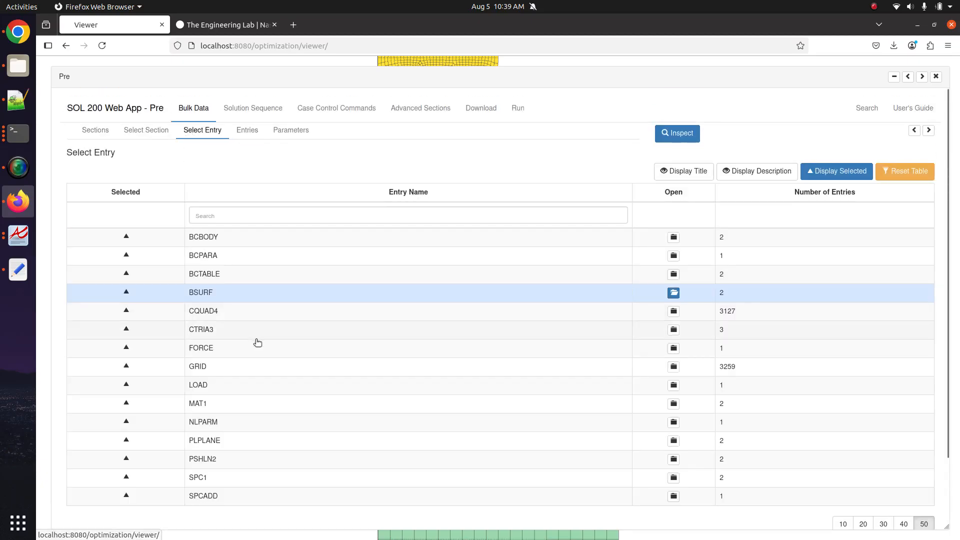
{"action": "left_click", "coordinate": [673, 238]}
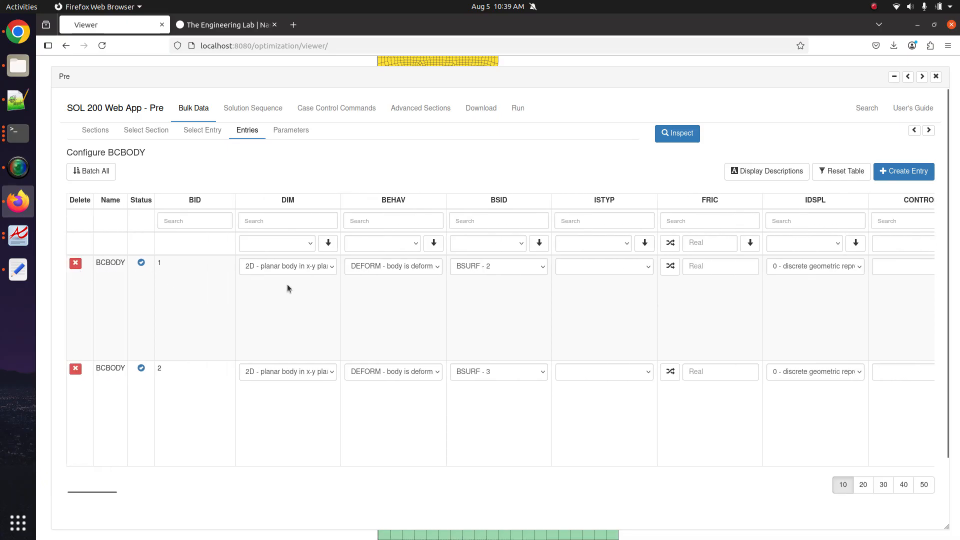
{"action": "left_click", "coordinate": [470, 266]}
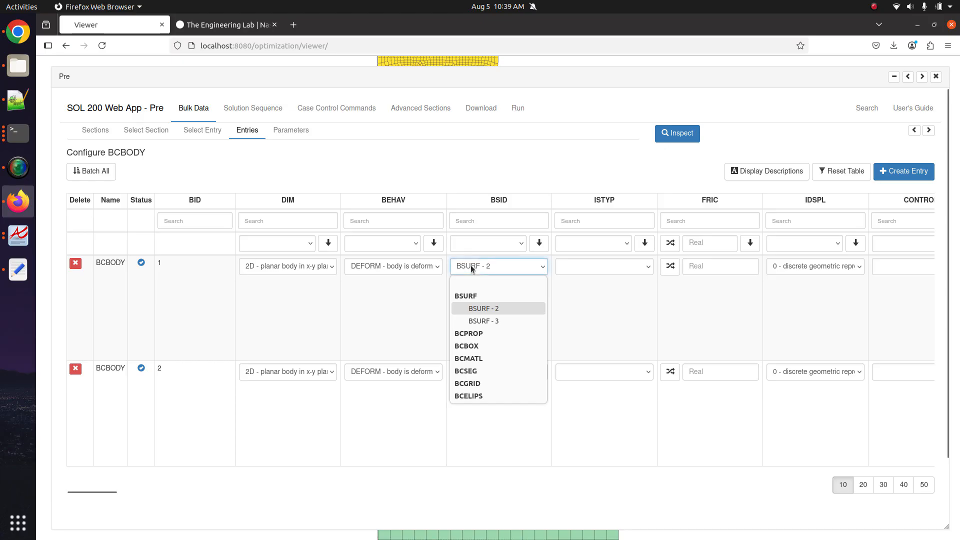
{"action": "left_click", "coordinate": [496, 309]}
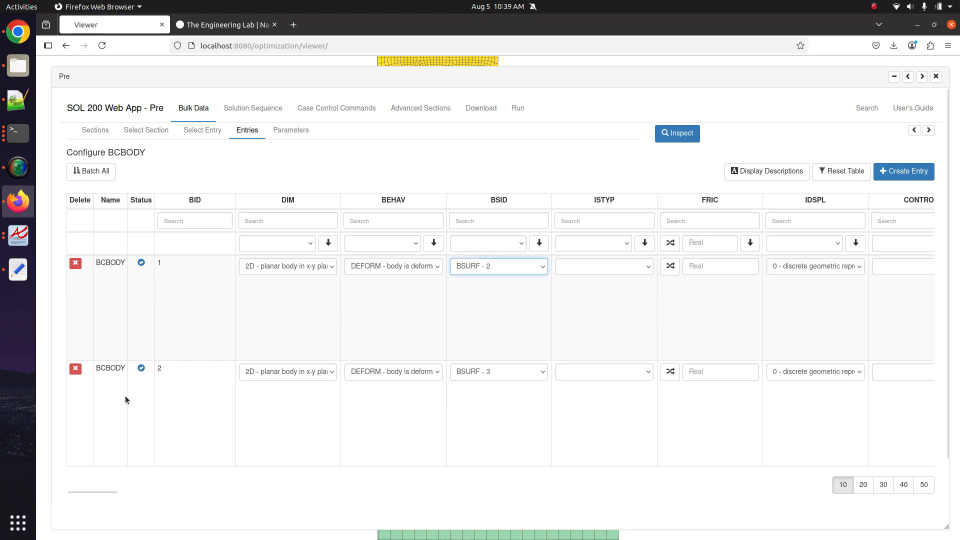
{"action": "left_click_drag", "start_coordinate": [103, 371], "coordinate": [181, 373]}
{"action": "left_click", "coordinate": [200, 388]}
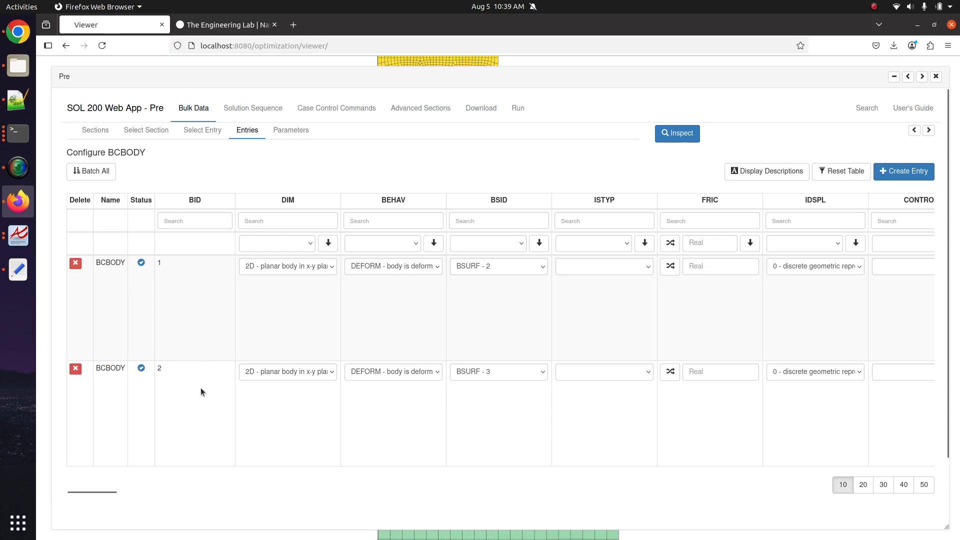
{"action": "left_click", "coordinate": [488, 374]}
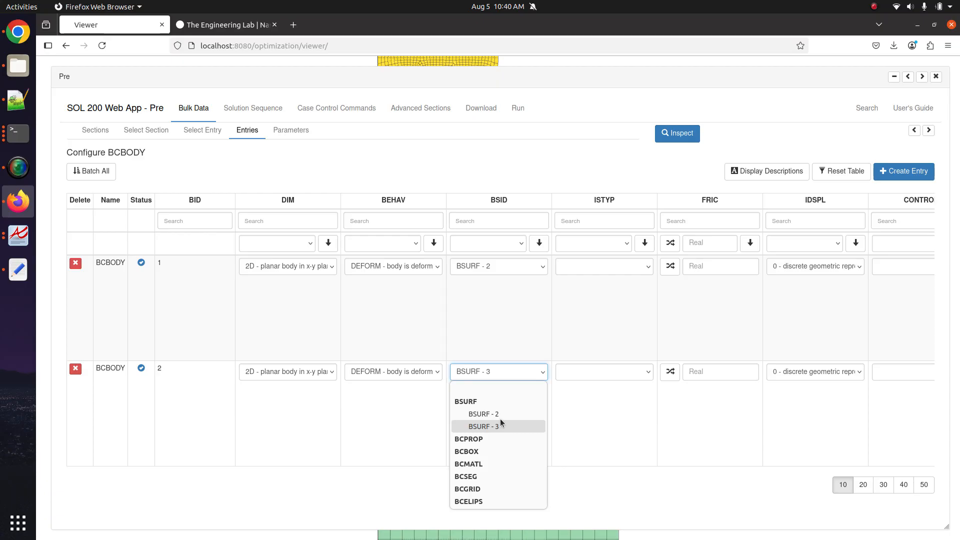
{"action": "left_click", "coordinate": [598, 348]}
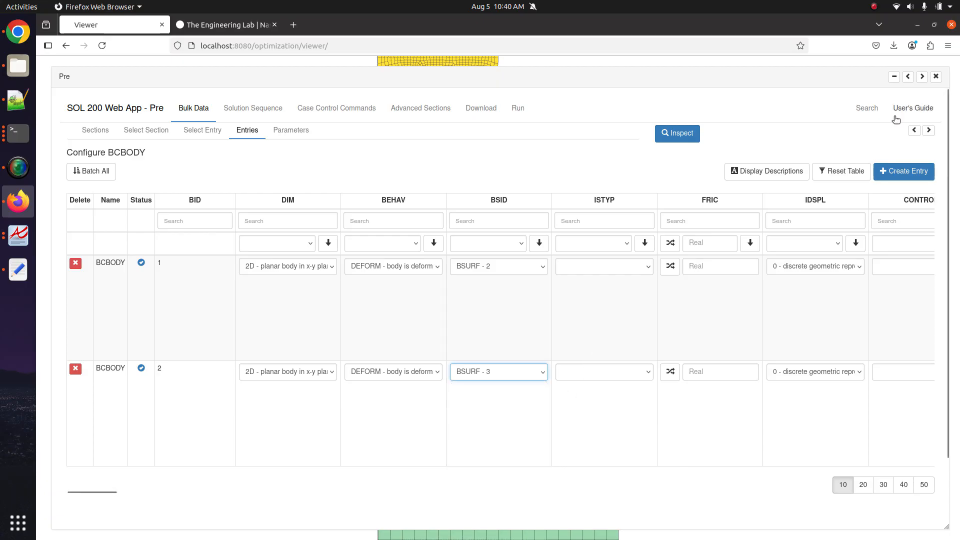
Reopen the BSURF entries and narrow the Pre window so the model is visible beside it
{"action": "left_click", "coordinate": [213, 130]}
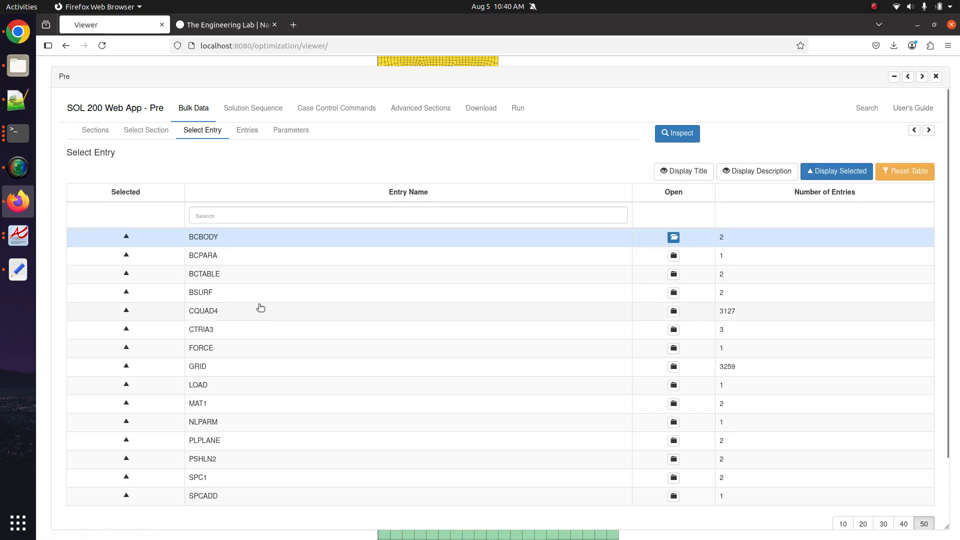
{"action": "left_click", "coordinate": [642, 290]}
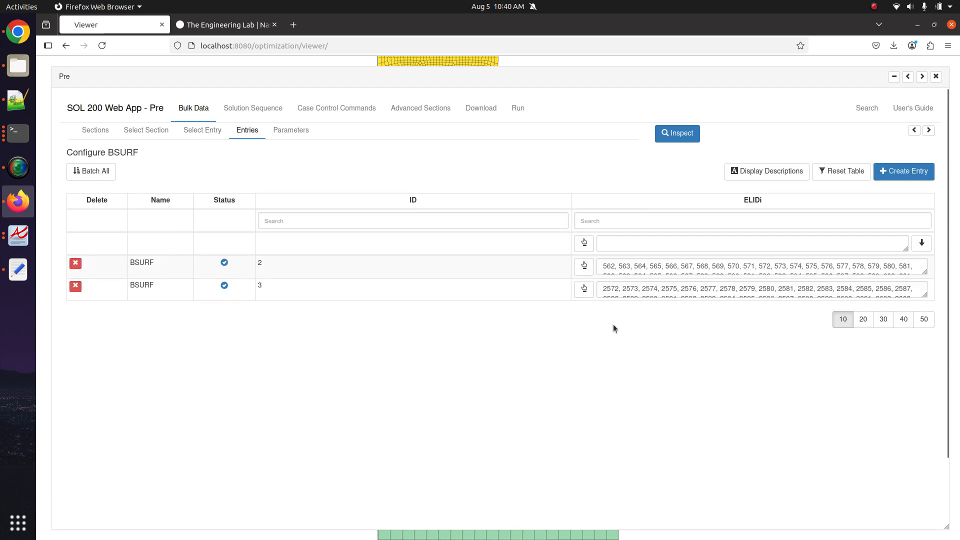
{"action": "left_click", "coordinate": [923, 77]}
{"action": "left_click", "coordinate": [925, 76]}
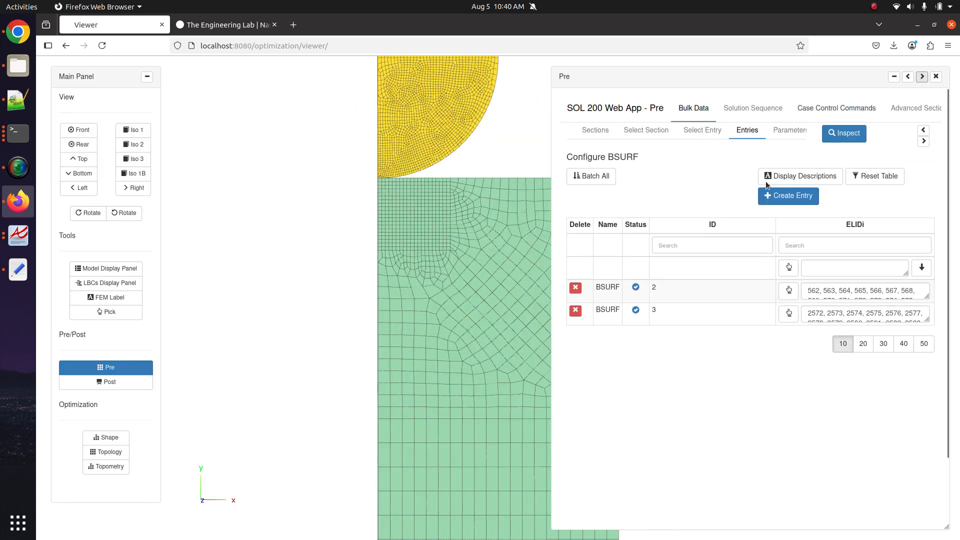
Start picking for the ELIDi field of BSURF 2, filter to 2D elements and frame the highlighted cylinder
{"action": "left_click", "coordinate": [796, 291]}
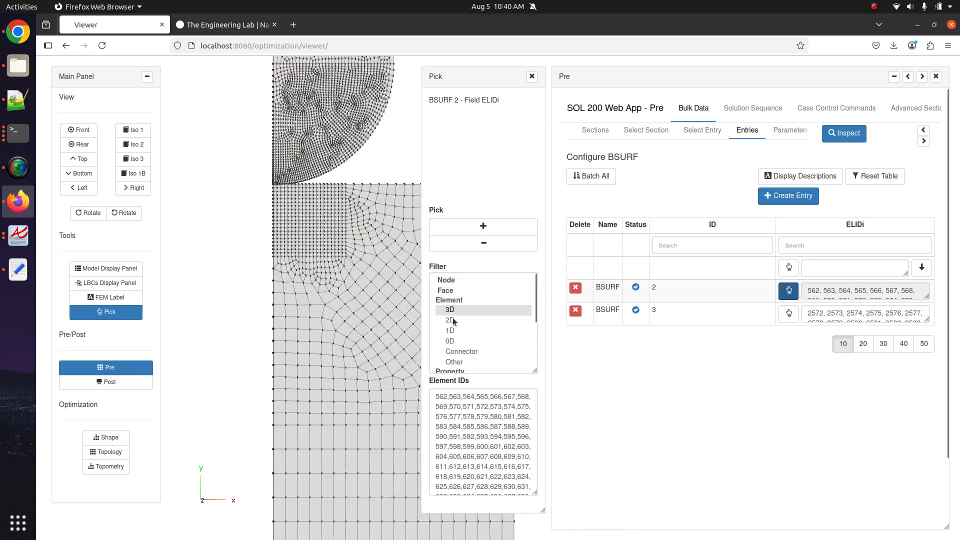
{"action": "left_click", "coordinate": [454, 321]}
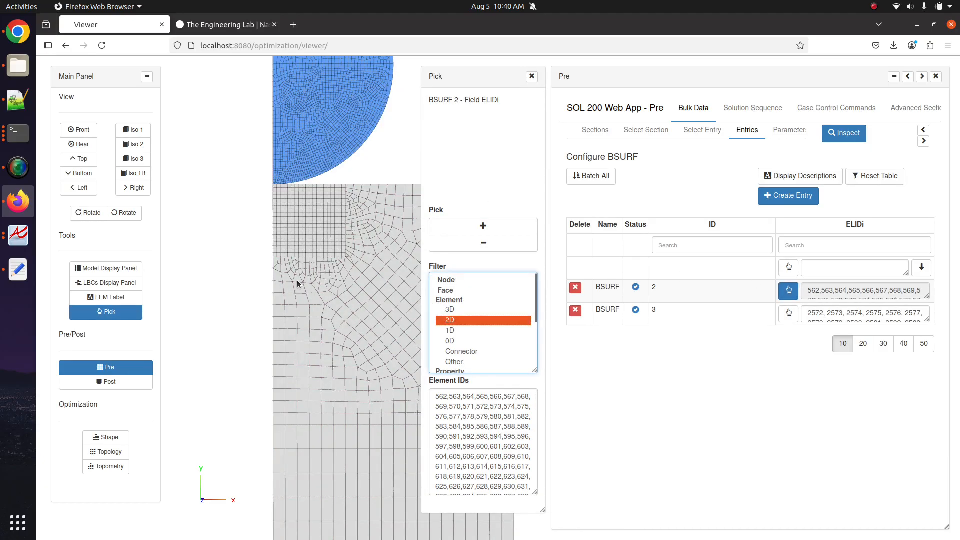
{"action": "scroll", "coordinate": [297, 281], "scroll_direction": "down", "scroll_amount": 3}
{"action": "right_click_drag", "start_coordinate": [322, 204], "coordinate": [328, 298]}
{"action": "scroll", "coordinate": [303, 326], "scroll_direction": "up", "scroll_amount": 5}
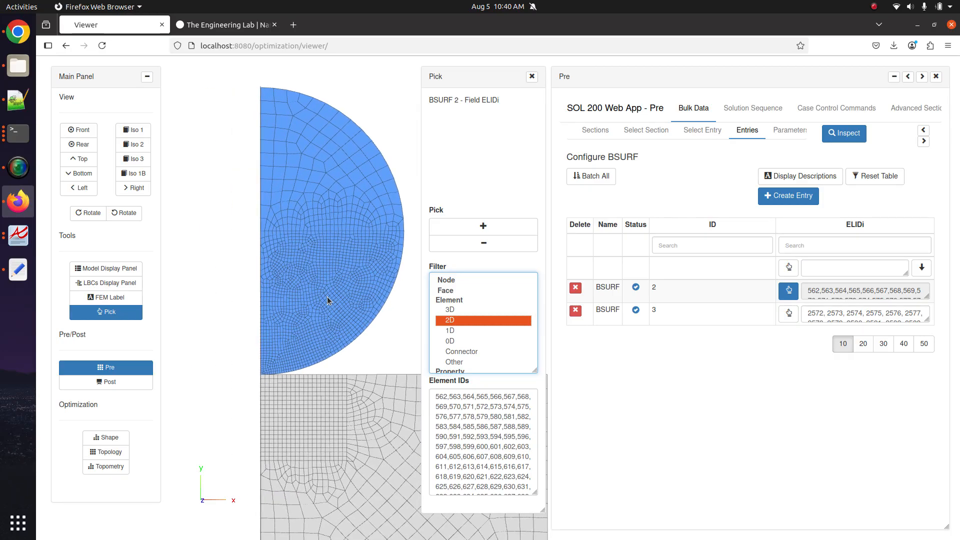
Remove the elements in the upper part of the cylinder from BSURF 2
{"action": "left_click", "coordinate": [484, 245]}
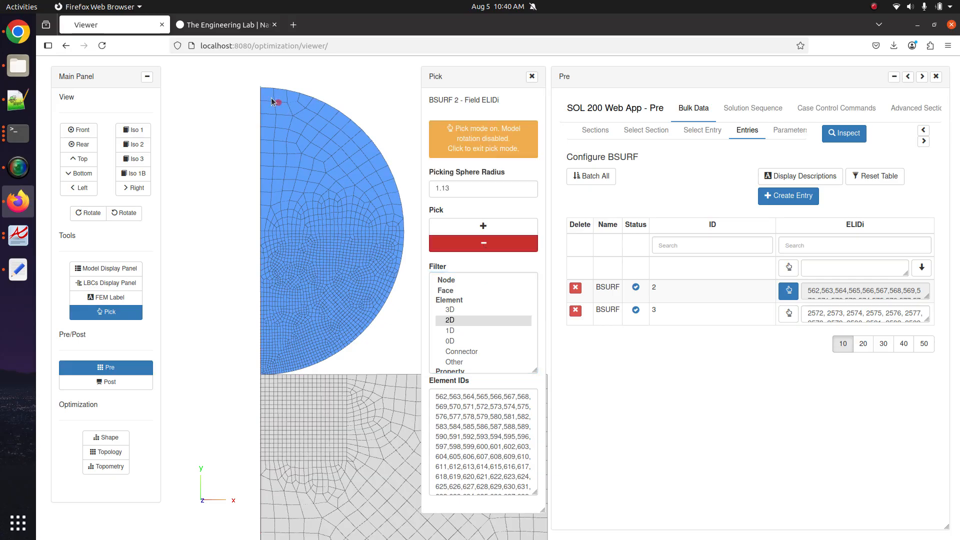
{"action": "mouse_move", "coordinate": [272, 102]}
{"action": "left_mouse_down"}
{"action": "mouse_move", "coordinate": [270, 145]}
{"action": "mouse_move", "coordinate": [368, 145]}
{"action": "mouse_move", "coordinate": [265, 165]}
{"action": "mouse_move", "coordinate": [382, 171]}
{"action": "left_mouse_up"}
{"action": "right_click_drag", "start_coordinate": [273, 275], "coordinate": [345, 235]}
{"action": "scroll", "coordinate": [232, 243], "scroll_direction": "up", "scroll_amount": 5}
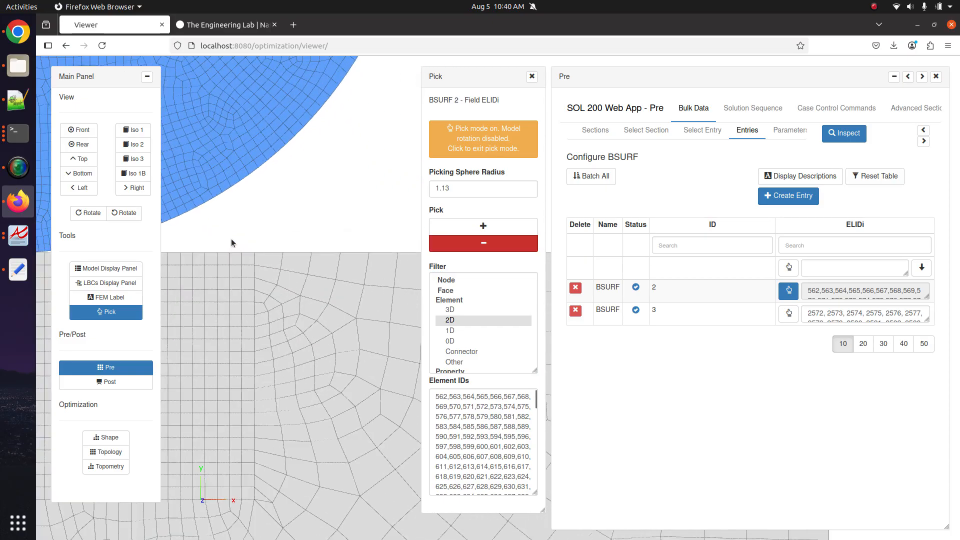
{"action": "scroll", "coordinate": [232, 243], "scroll_direction": "up", "scroll_amount": 3}
{"action": "right_click_drag", "start_coordinate": [231, 243], "coordinate": [482, 249]}
{"action": "right_click_drag", "start_coordinate": [274, 214], "coordinate": [482, 238]}
{"action": "scroll", "coordinate": [251, 221], "scroll_direction": "down", "scroll_amount": 3}
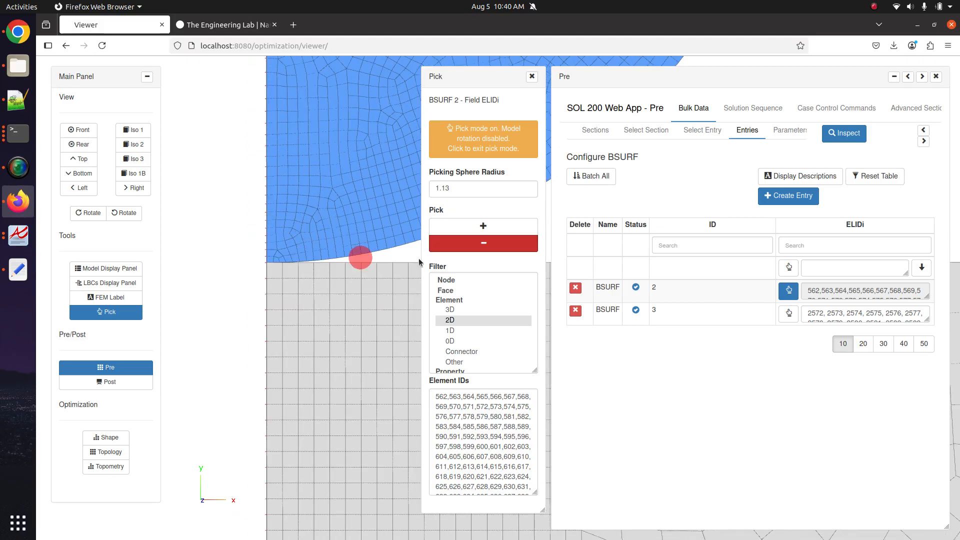
{"action": "right_click_drag", "start_coordinate": [317, 222], "coordinate": [193, 382]}
{"action": "scroll", "coordinate": [224, 357], "scroll_direction": "down", "scroll_amount": 3}
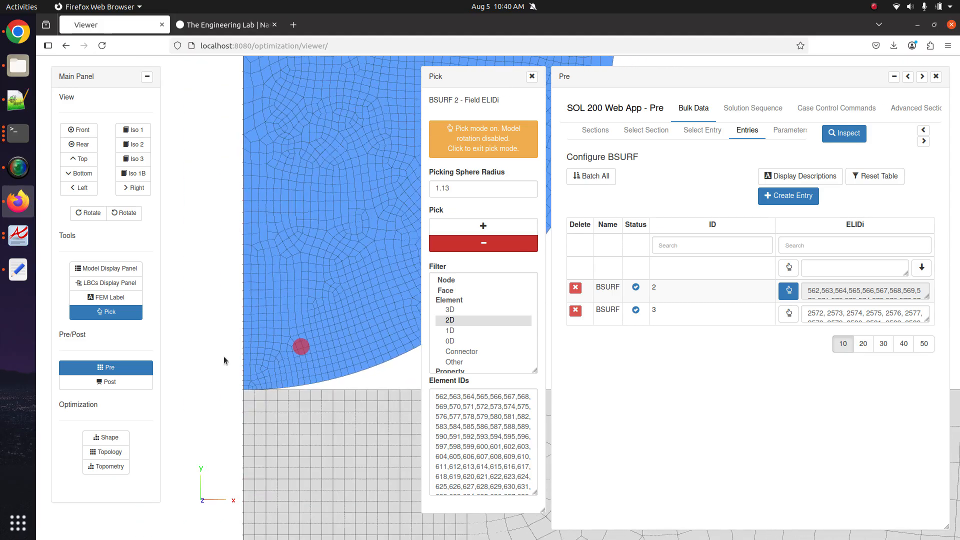
{"action": "scroll", "coordinate": [224, 357], "scroll_direction": "down", "scroll_amount": 5}
{"action": "right_click_drag", "start_coordinate": [333, 226], "coordinate": [173, 316]}
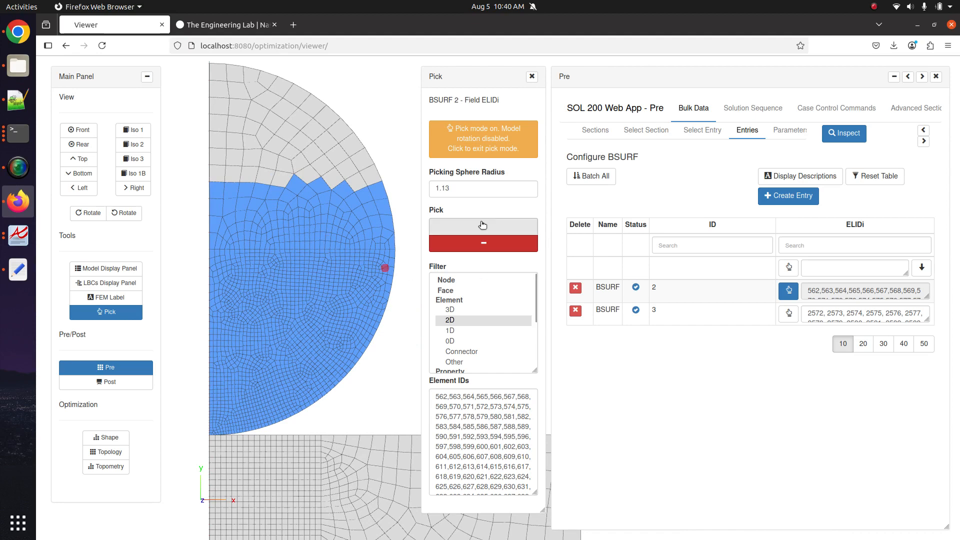
Set the picking sphere radius to 10.13 and strip BSURF 2 down to a small patch of cylinder elements at the contact point
{"action": "right_click_drag", "start_coordinate": [300, 237], "coordinate": [328, 240]}
{"action": "mouse_move", "coordinate": [286, 206]}
{"action": "left_mouse_down"}
{"action": "mouse_move", "coordinate": [254, 202]}
{"action": "mouse_move", "coordinate": [363, 189]}
{"action": "mouse_move", "coordinate": [395, 206]}
{"action": "mouse_move", "coordinate": [300, 210]}
{"action": "mouse_move", "coordinate": [400, 223]}
{"action": "mouse_move", "coordinate": [426, 194]}
{"action": "left_mouse_up"}
{"action": "left_click", "coordinate": [438, 189]}
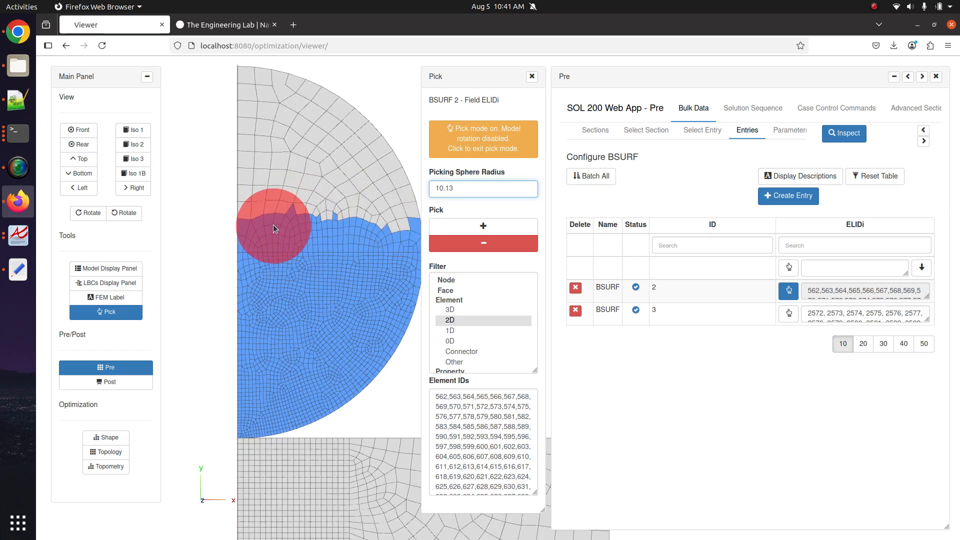
{"action": "mouse_move", "coordinate": [274, 220]}
{"action": "left_mouse_down"}
{"action": "mouse_move", "coordinate": [251, 216]}
{"action": "mouse_move", "coordinate": [379, 227]}
{"action": "mouse_move", "coordinate": [395, 254]}
{"action": "mouse_move", "coordinate": [242, 276]}
{"action": "mouse_move", "coordinate": [367, 304]}
{"action": "mouse_move", "coordinate": [341, 323]}
{"action": "mouse_move", "coordinate": [256, 319]}
{"action": "mouse_move", "coordinate": [359, 335]}
{"action": "mouse_move", "coordinate": [250, 347]}
{"action": "mouse_move", "coordinate": [248, 384]}
{"action": "mouse_move", "coordinate": [329, 376]}
{"action": "mouse_move", "coordinate": [299, 427]}
{"action": "mouse_move", "coordinate": [284, 430]}
{"action": "left_mouse_up"}
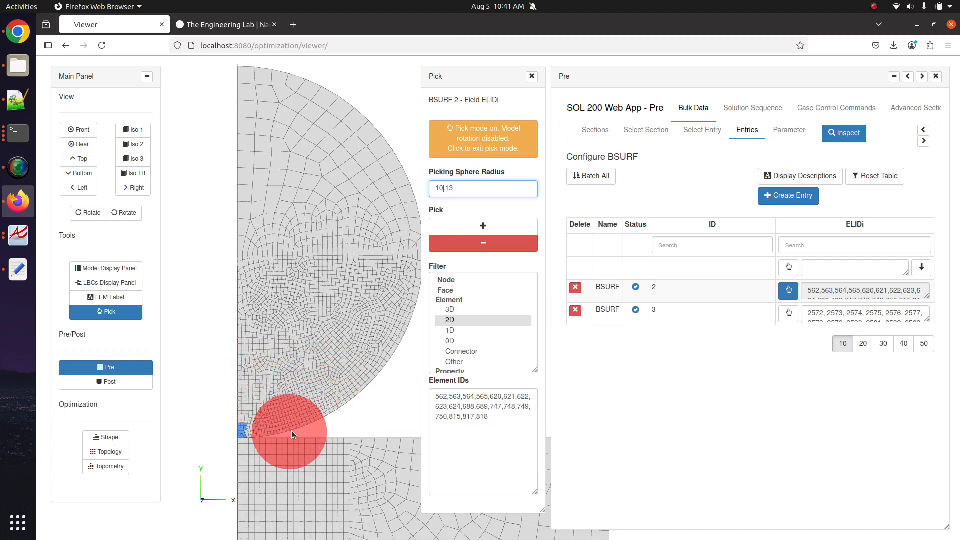
{"action": "left_click", "coordinate": [475, 244]}
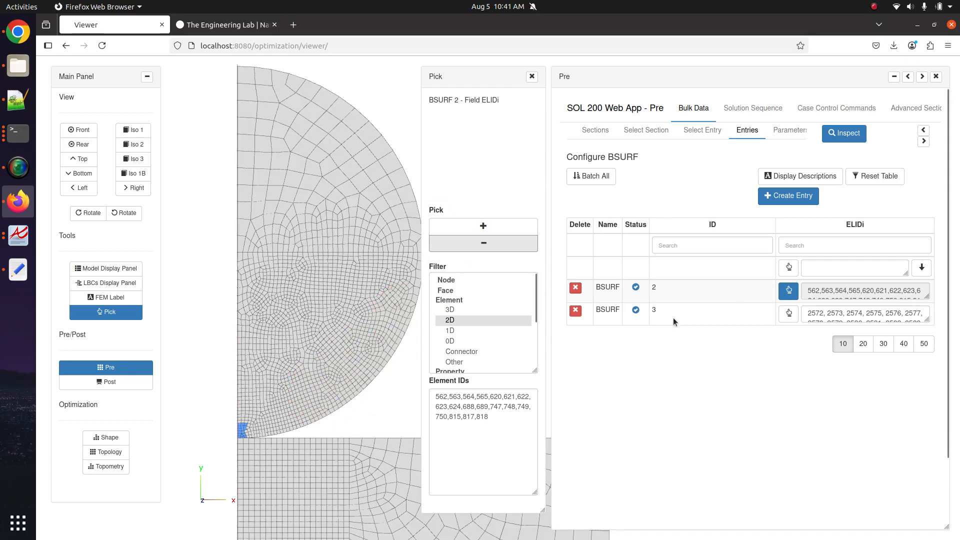
Start picking for the ELIDi field of BSURF 3, filter to 2D elements and frame the whole block
{"action": "left_click", "coordinate": [788, 315]}
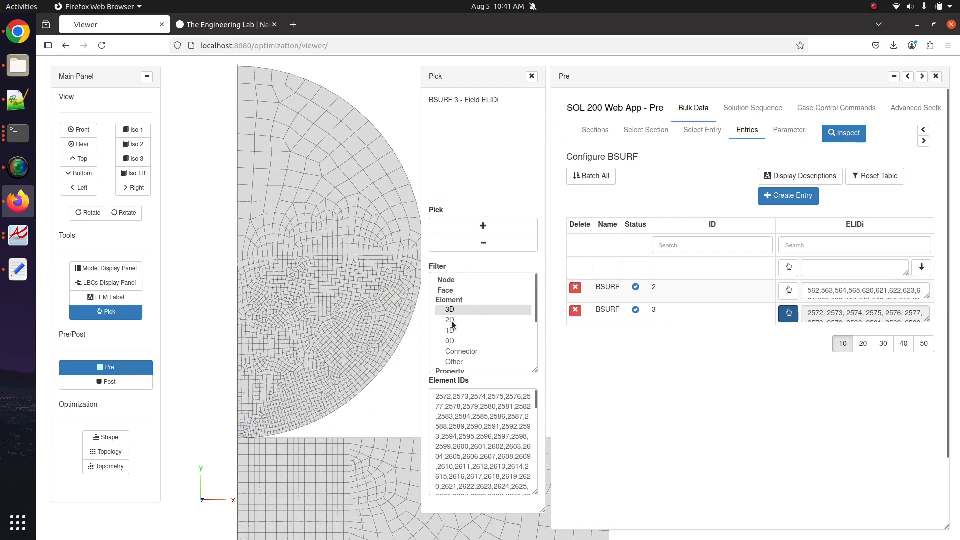
{"action": "left_click", "coordinate": [788, 319]}
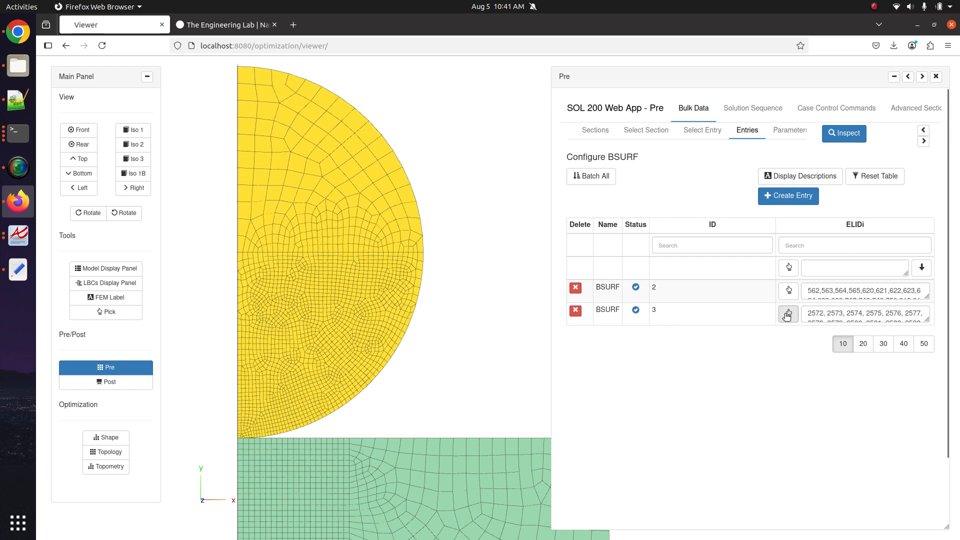
{"action": "left_click", "coordinate": [788, 313]}
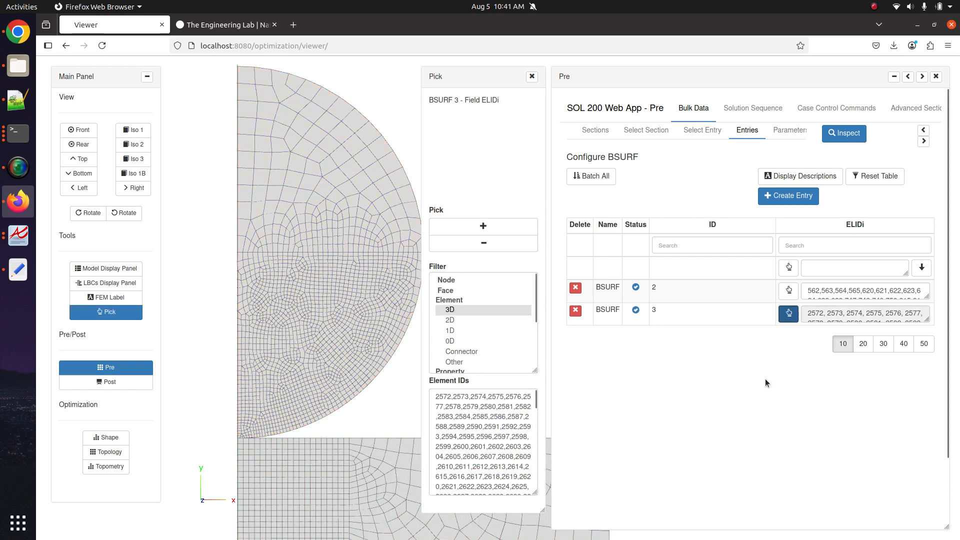
{"action": "left_click", "coordinate": [453, 321]}
{"action": "scroll", "coordinate": [283, 377], "scroll_direction": "down", "scroll_amount": 4}
{"action": "right_click_drag", "start_coordinate": [315, 365], "coordinate": [220, 201]}
{"action": "scroll", "coordinate": [271, 302], "scroll_direction": "down", "scroll_amount": 1}
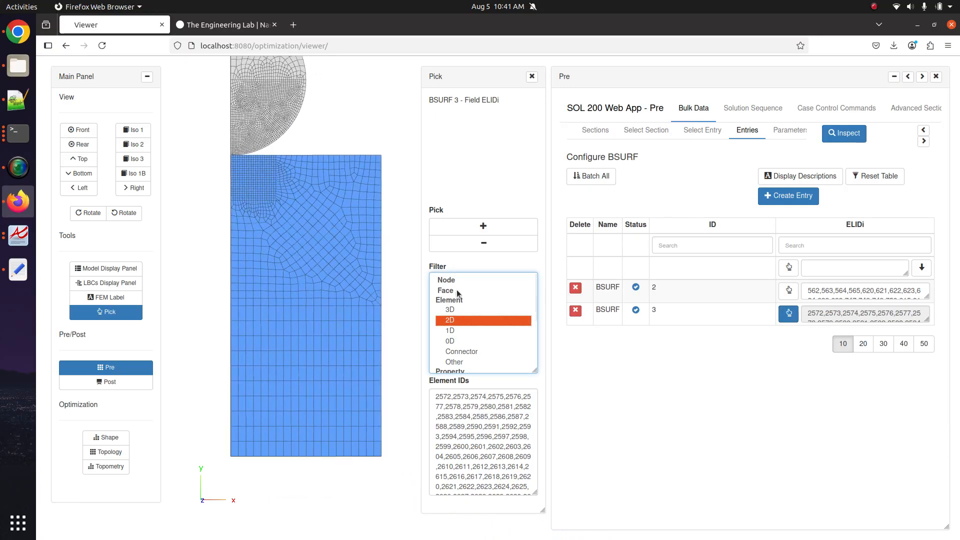
Remove block elements from BSURF 3, keeping only a thin strip of the fine mesh along the block's upper edge beneath the cylinder
{"action": "left_click", "coordinate": [483, 243]}
{"action": "mouse_move", "coordinate": [242, 448]}
{"action": "left_mouse_down"}
{"action": "mouse_move", "coordinate": [350, 448]}
{"action": "mouse_move", "coordinate": [236, 414]}
{"action": "mouse_move", "coordinate": [371, 391]}
{"action": "mouse_move", "coordinate": [245, 347]}
{"action": "mouse_move", "coordinate": [241, 364]}
{"action": "mouse_move", "coordinate": [356, 319]}
{"action": "mouse_move", "coordinate": [370, 183]}
{"action": "mouse_move", "coordinate": [345, 349]}
{"action": "mouse_move", "coordinate": [303, 323]}
{"action": "mouse_move", "coordinate": [237, 251]}
{"action": "left_mouse_up"}
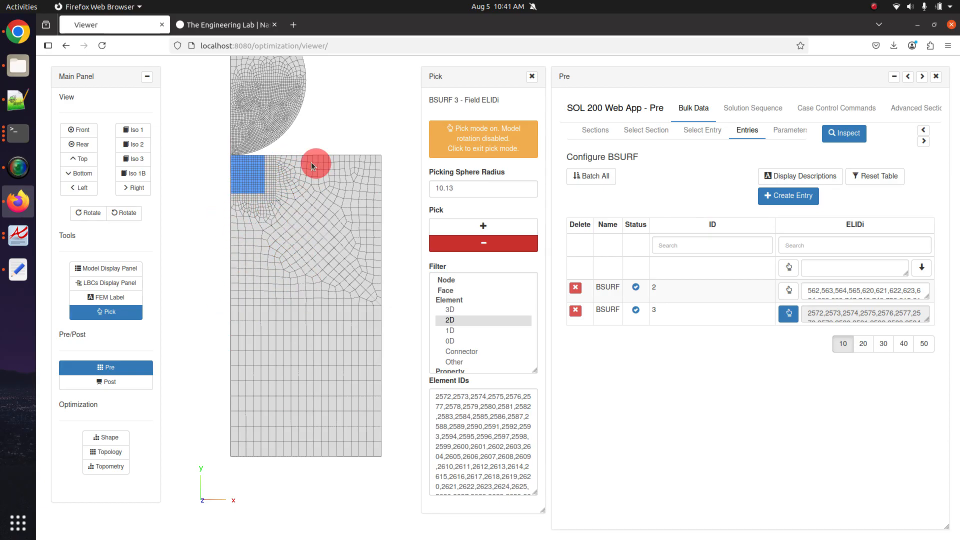
{"action": "left_click", "coordinate": [265, 185]}
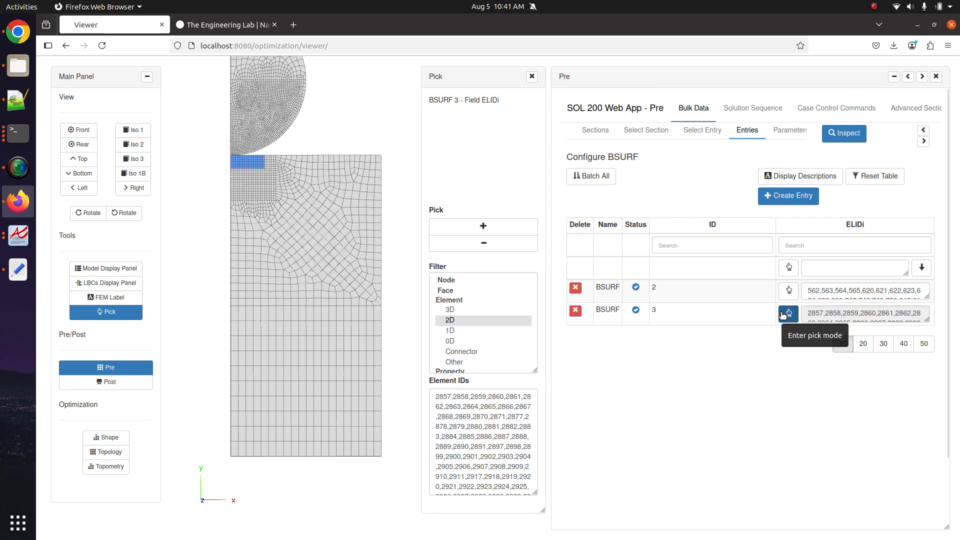
Highlight the 2D elements of BSURF 2 again and examine the patch kept at the contact point
{"action": "left_click", "coordinate": [788, 292]}
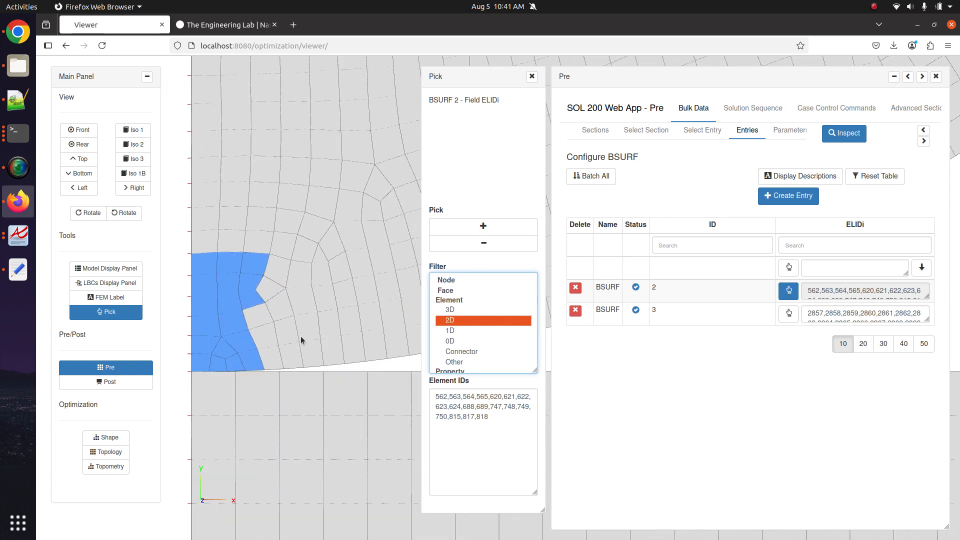
{"action": "right_click_drag", "start_coordinate": [310, 363], "coordinate": [288, 331]}
{"action": "scroll", "coordinate": [287, 331], "scroll_direction": "down", "scroll_amount": 3}
{"action": "right_click_drag", "start_coordinate": [343, 352], "coordinate": [274, 311]}
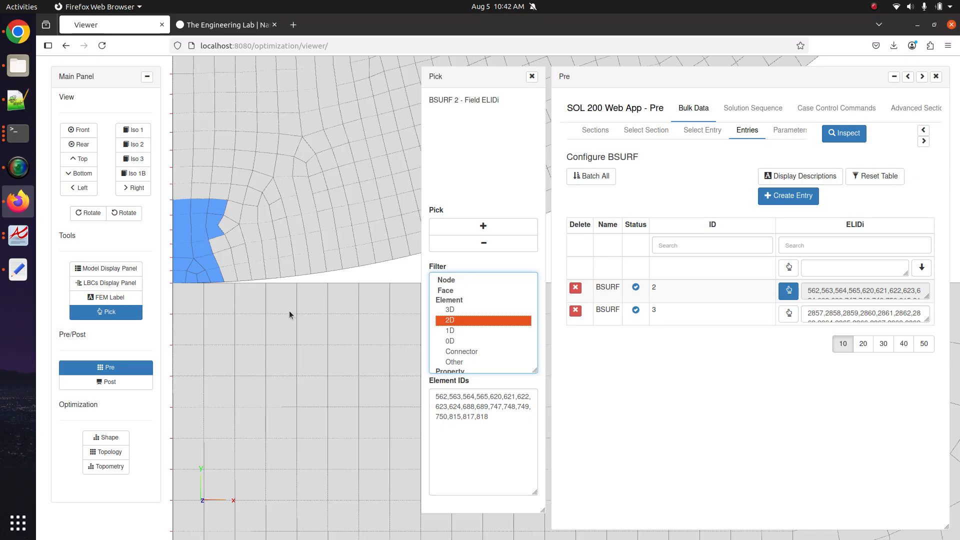
{"action": "left_click", "coordinate": [719, 188]}
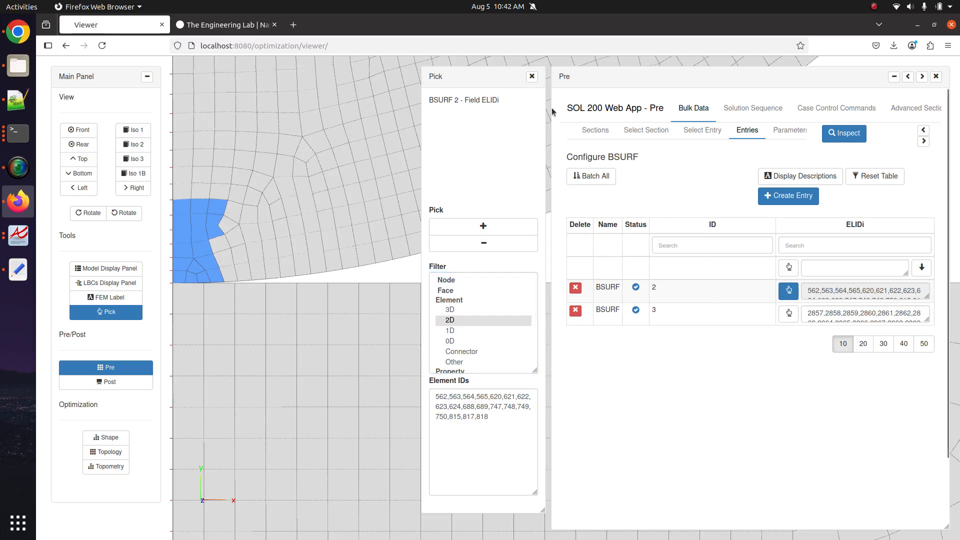
End element picking, add the HDF5OUT output request, then upload the BDF and immediately run it
{"action": "left_click", "coordinate": [532, 76]}
{"action": "left_click", "coordinate": [908, 77]}
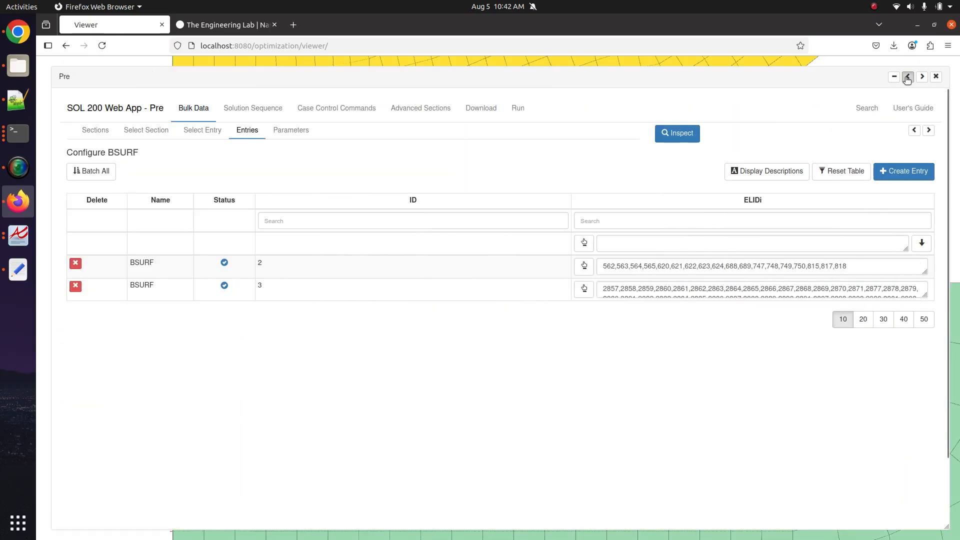
{"action": "left_click", "coordinate": [481, 108]}
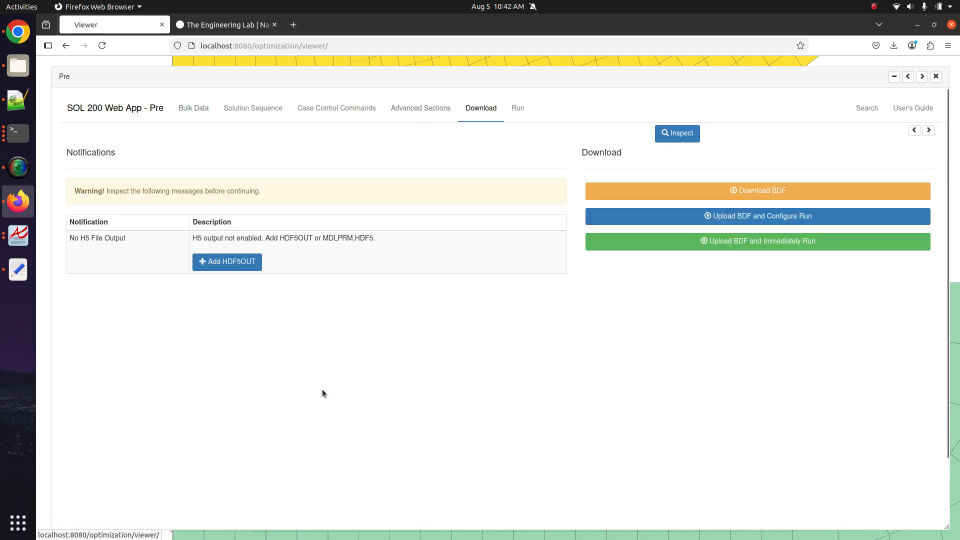
{"action": "left_click", "coordinate": [232, 265]}
{"action": "left_click", "coordinate": [729, 244]}
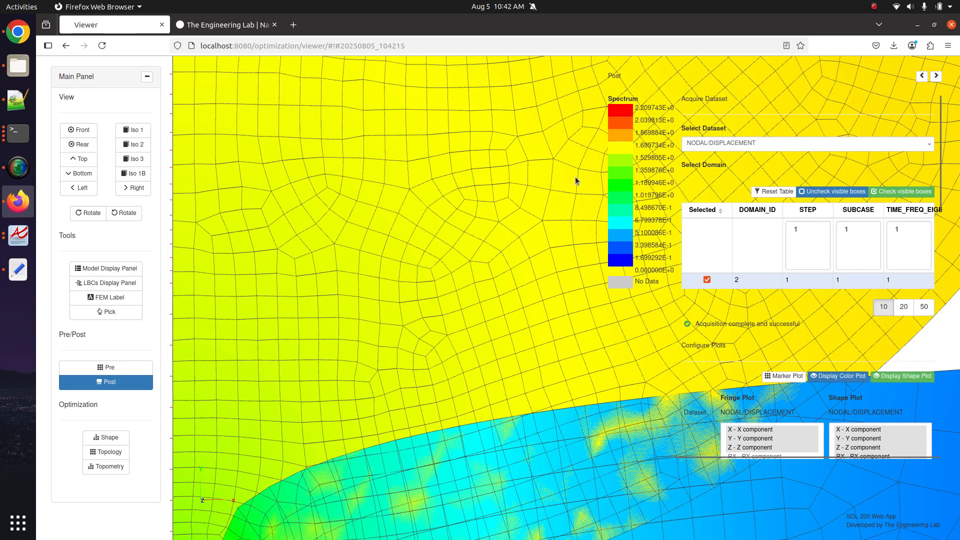
Set the scale factor of the NODAL/DISPLACEMENT shape plot to 1
{"action": "scroll", "coordinate": [360, 422], "scroll_direction": "down", "scroll_amount": 5}
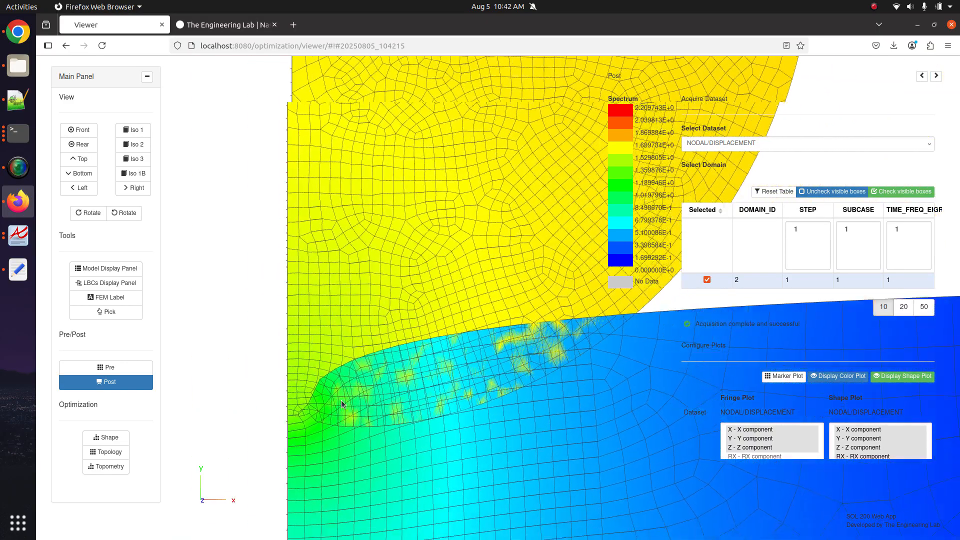
{"action": "scroll", "coordinate": [310, 382], "scroll_direction": "down", "scroll_amount": 2}
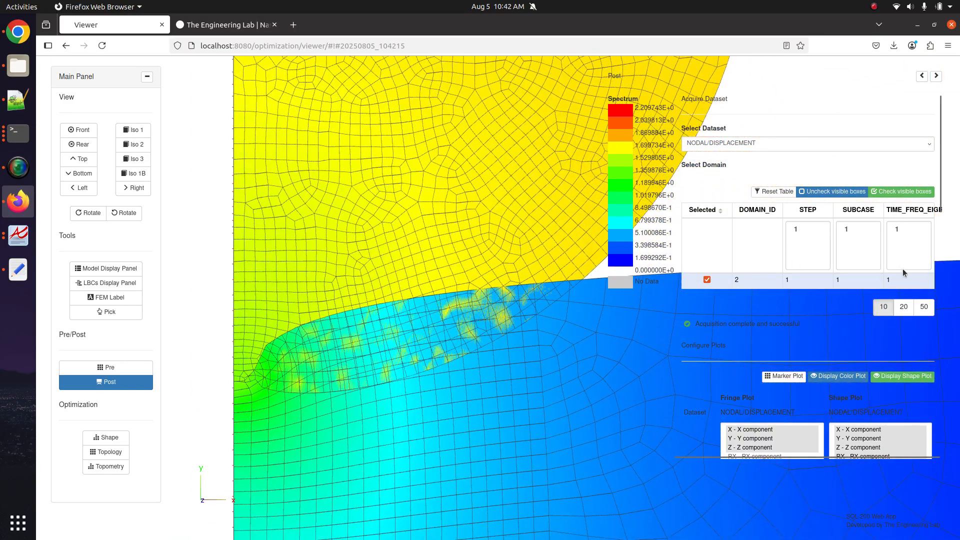
{"action": "scroll", "coordinate": [903, 268], "scroll_direction": "down", "scroll_amount": 5}
{"action": "scroll", "coordinate": [424, 329], "scroll_direction": "down", "scroll_amount": 5}
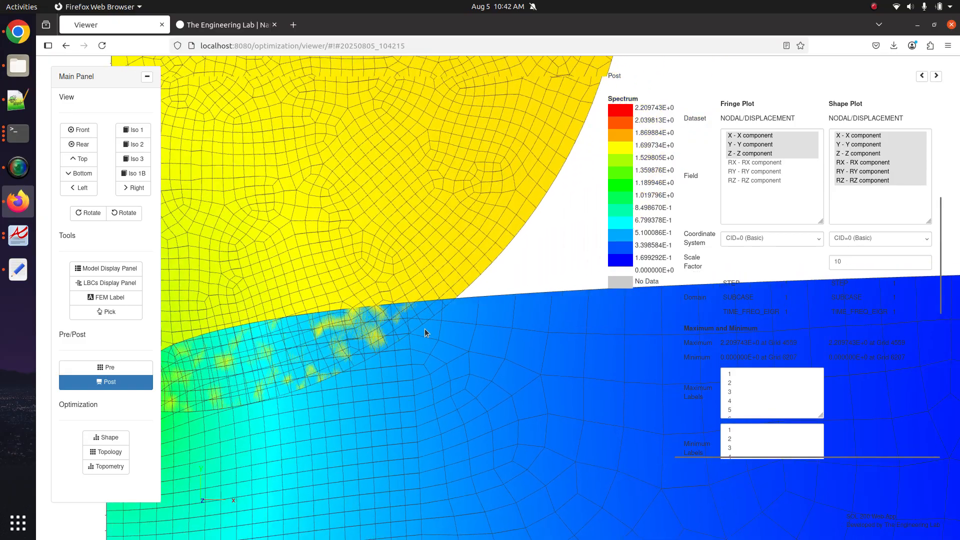
{"action": "scroll", "coordinate": [416, 338], "scroll_direction": "down", "scroll_amount": 5}
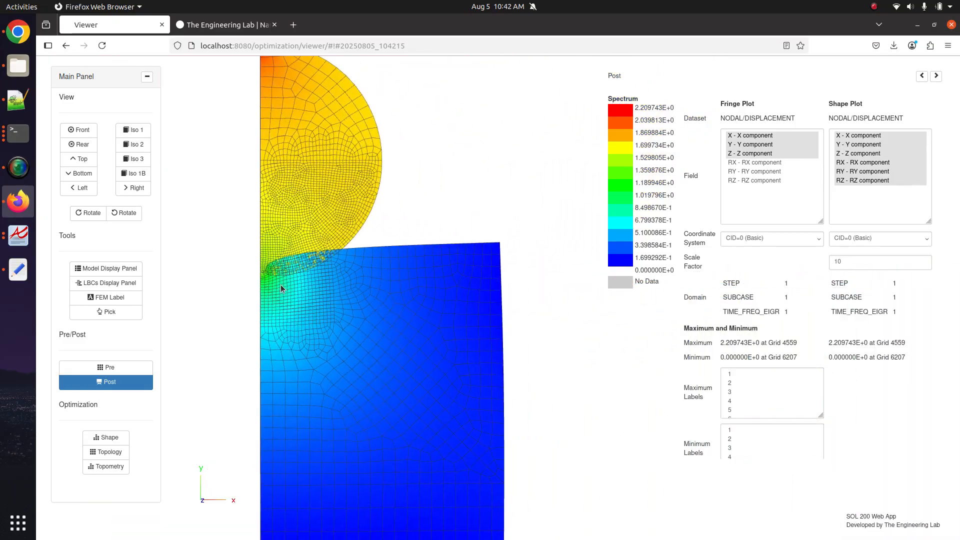
{"action": "left_click", "coordinate": [834, 262]}
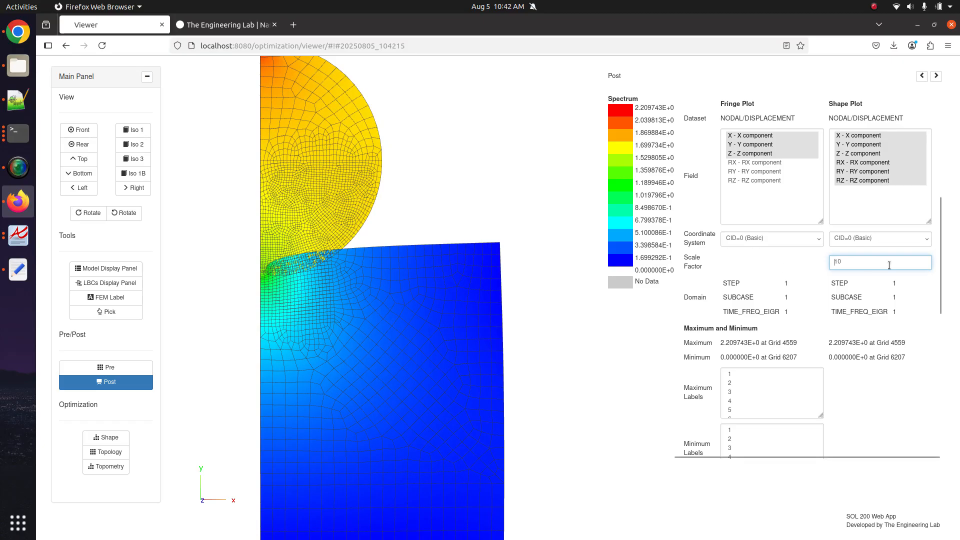
{"action": "key", "text": "ctrl+a"}
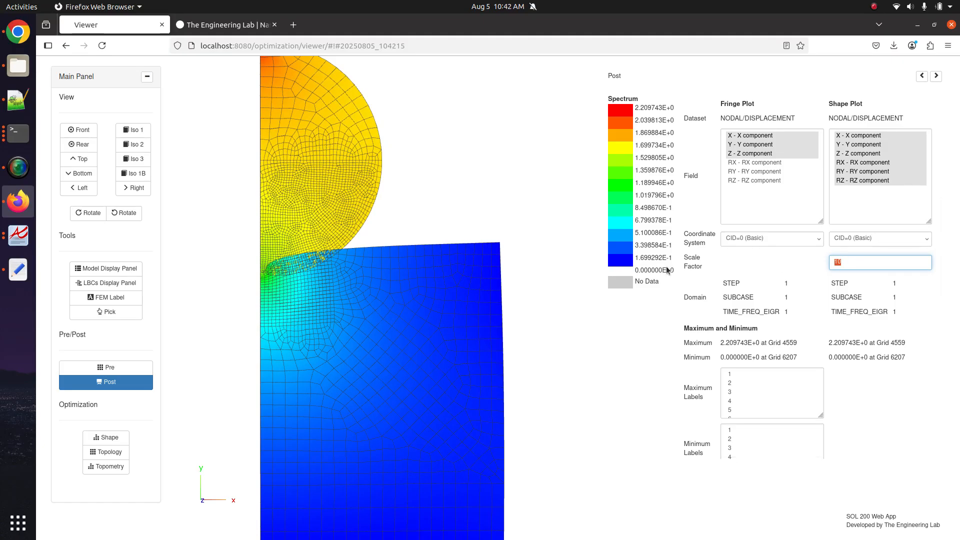
{"action": "type", "text": "1"}
{"action": "key", "text": "Return"}
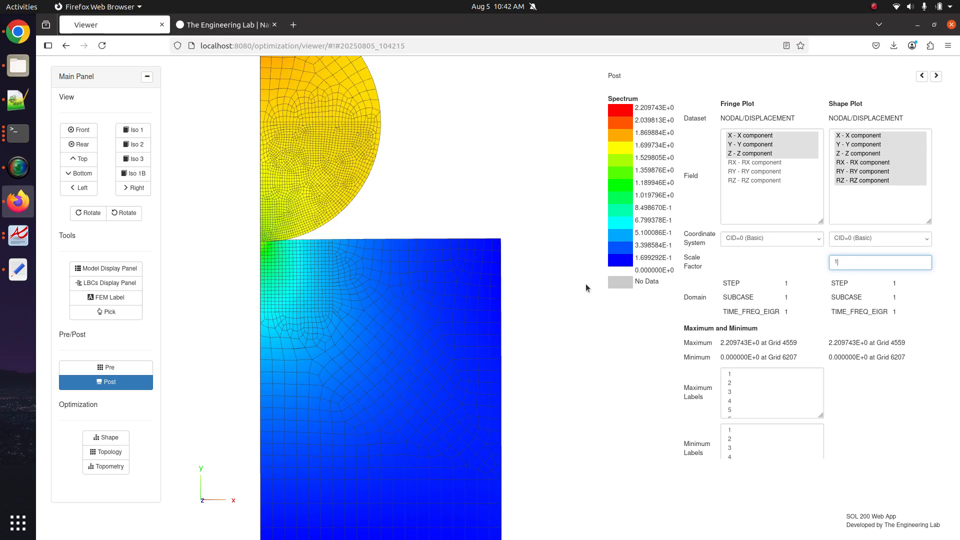
Examine the deformed contact area between cylinder and block up close for penetration of the two meshes
{"action": "right_click_drag", "start_coordinate": [425, 316], "coordinate": [587, 346]}
{"action": "scroll", "coordinate": [392, 286], "scroll_direction": "up", "scroll_amount": 5}
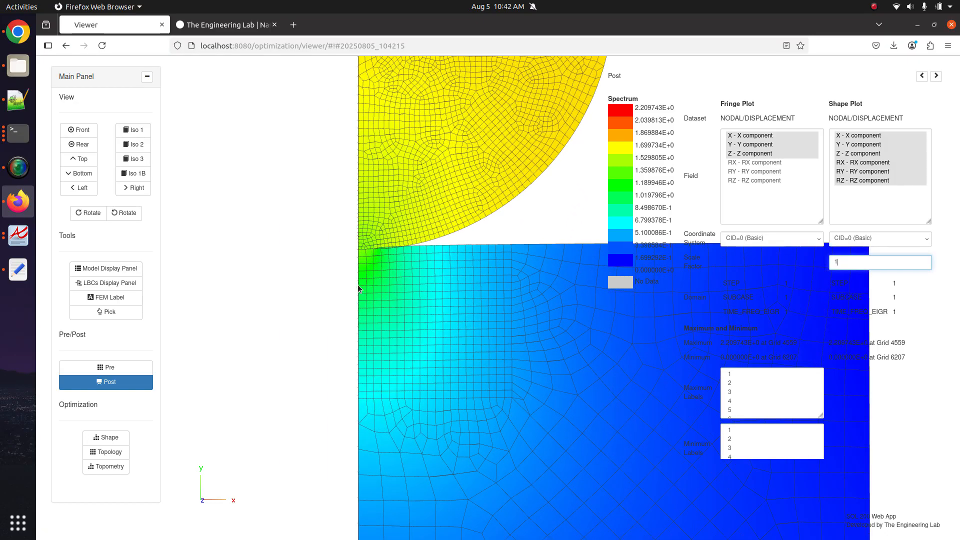
{"action": "right_click_drag", "start_coordinate": [358, 284], "coordinate": [406, 292]}
{"action": "scroll", "coordinate": [483, 381], "scroll_direction": "up", "scroll_amount": 3}
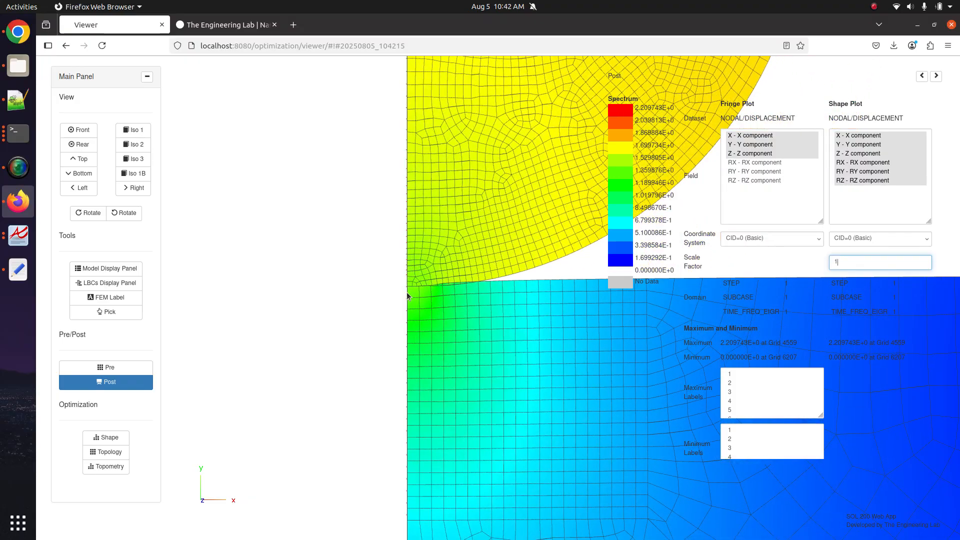
{"action": "scroll", "coordinate": [406, 292], "scroll_direction": "up", "scroll_amount": 5}
{"action": "scroll", "coordinate": [407, 292], "scroll_direction": "up", "scroll_amount": 1}
{"action": "right_click_drag", "start_coordinate": [273, 295], "coordinate": [364, 325]}
{"action": "scroll", "coordinate": [364, 325], "scroll_direction": "up", "scroll_amount": 4}
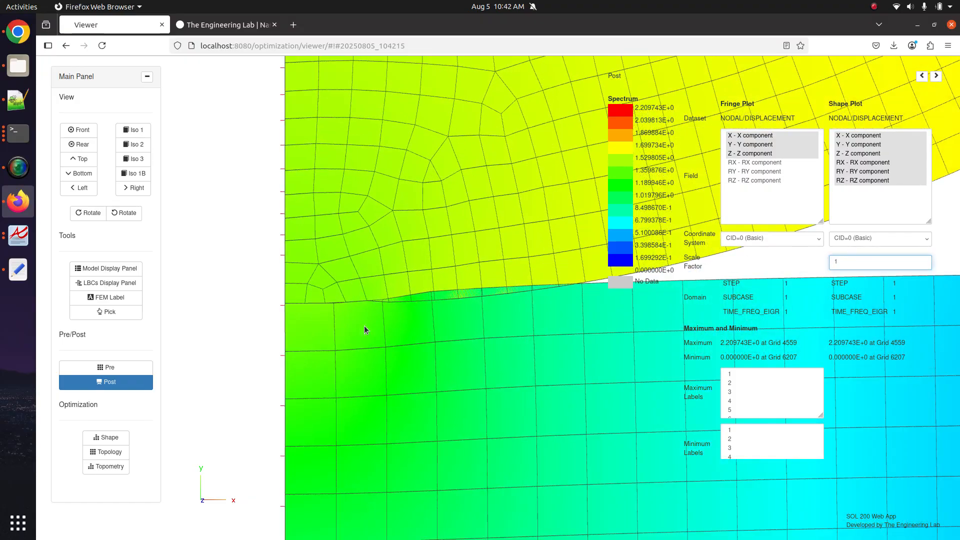
{"action": "scroll", "coordinate": [356, 320], "scroll_direction": "up", "scroll_amount": 2}
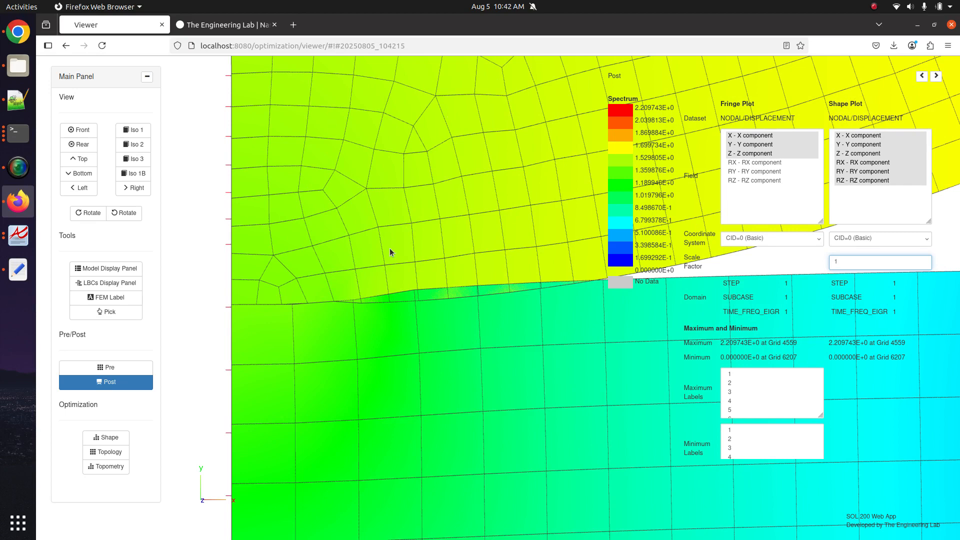
{"action": "left_click_drag", "start_coordinate": [388, 250], "coordinate": [311, 259]}
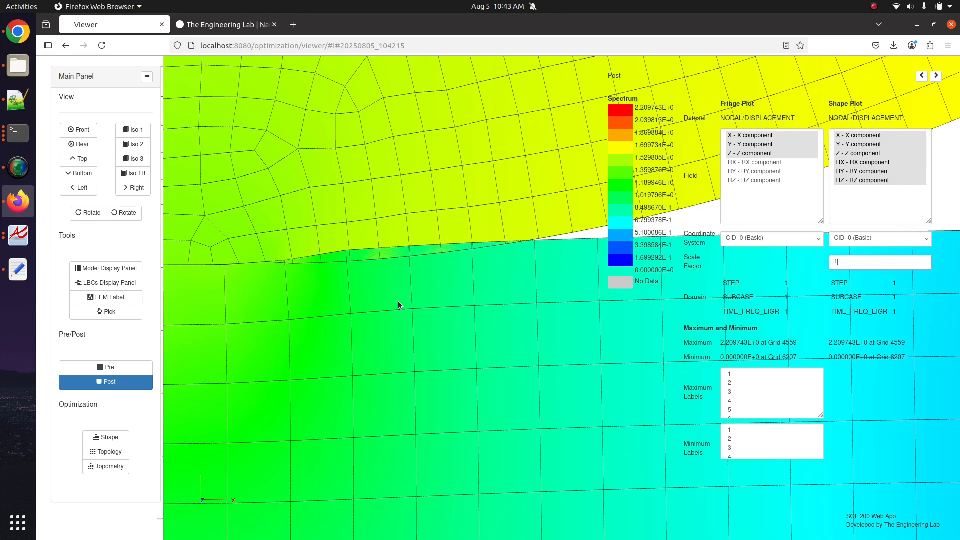
Examine the element edges along the cylinder-block contact line near the symmetry edge for overlap
{"action": "left_click_drag", "start_coordinate": [399, 301], "coordinate": [378, 296]}
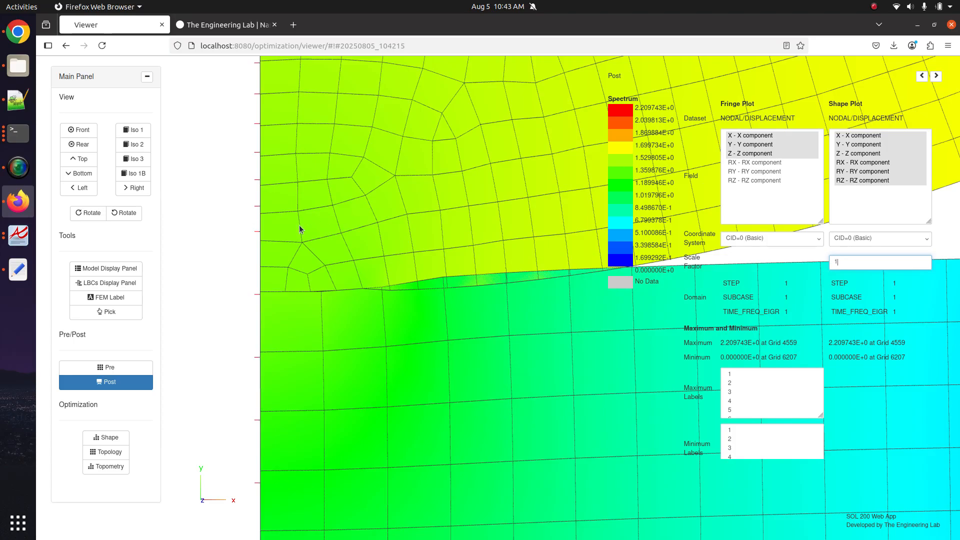
{"action": "right_click_drag", "start_coordinate": [328, 239], "coordinate": [419, 362]}
{"action": "scroll", "coordinate": [477, 233], "scroll_direction": "up", "scroll_amount": 5}
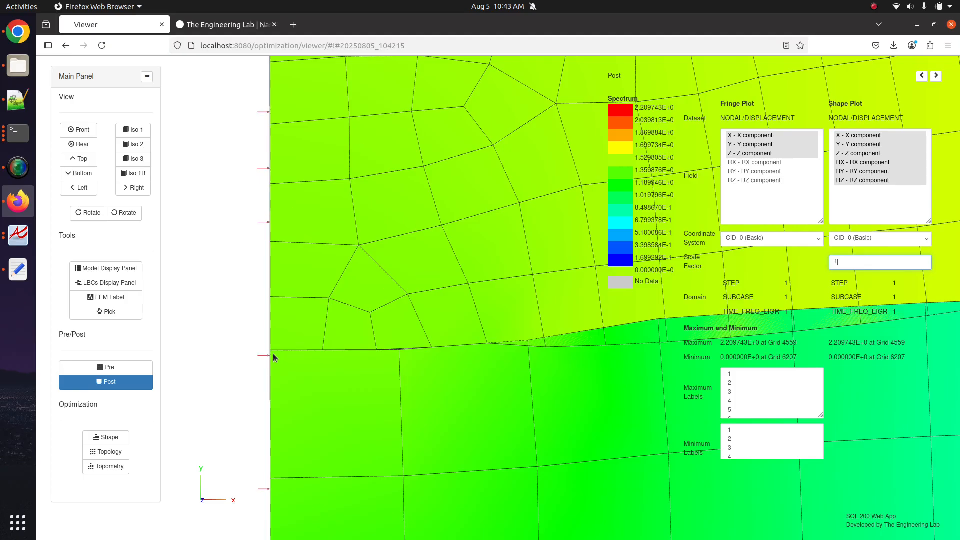
{"action": "right_click_drag", "start_coordinate": [273, 353], "coordinate": [337, 311]}
{"action": "scroll", "coordinate": [329, 309], "scroll_direction": "up", "scroll_amount": 3}
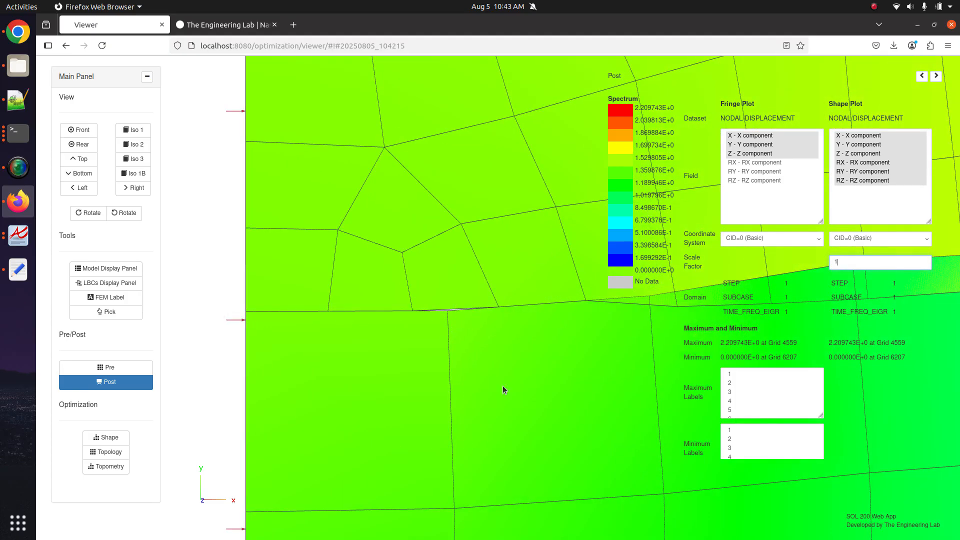
{"action": "left_click_drag", "start_coordinate": [508, 363], "coordinate": [331, 288]}
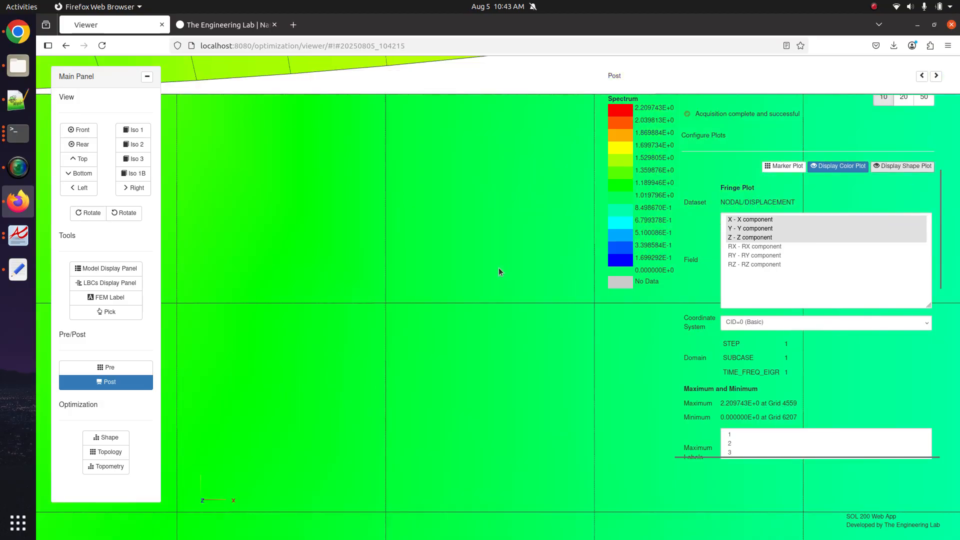
{"action": "scroll", "coordinate": [499, 272], "scroll_direction": "down", "scroll_amount": 5}
{"action": "right_click_drag", "start_coordinate": [386, 239], "coordinate": [259, 274]}
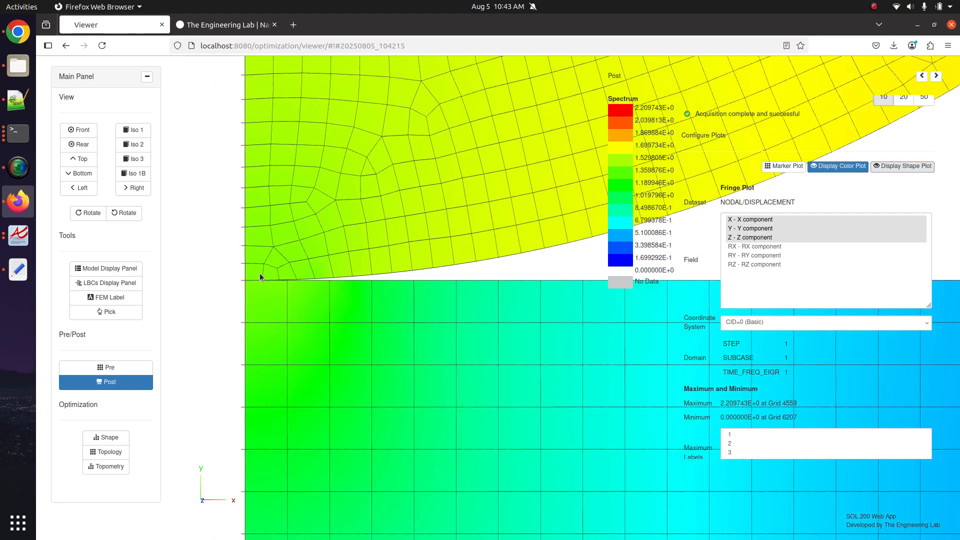
Toggle the shape plot off and on to compare undeformed and deformed meshes at contact, finishing with the deformed shape displayed
{"action": "left_click", "coordinate": [890, 166]}
{"action": "left_click", "coordinate": [892, 167]}
{"action": "left_click", "coordinate": [894, 167]}
{"action": "left_click", "coordinate": [893, 167]}
{"action": "left_click", "coordinate": [897, 167]}
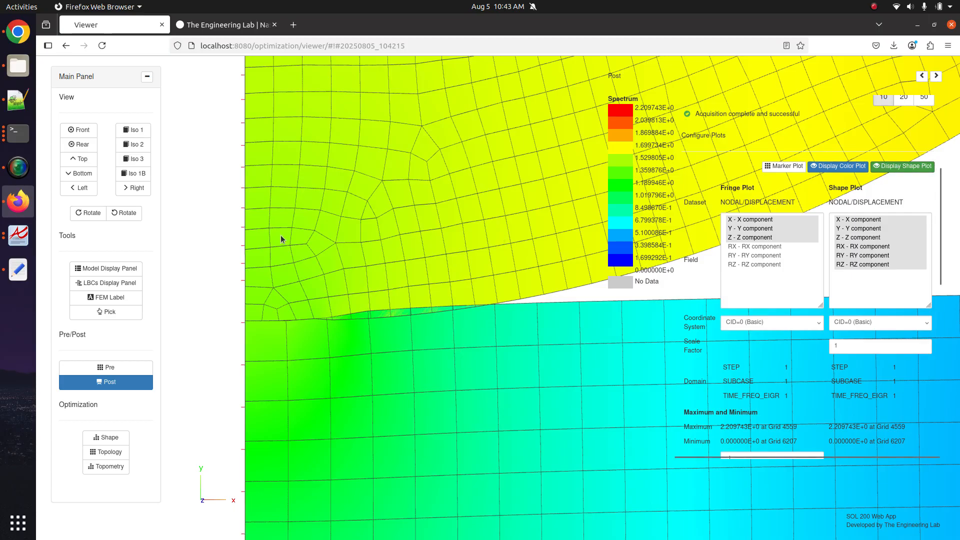
{"action": "right_click_drag", "start_coordinate": [280, 236], "coordinate": [313, 203]}
{"action": "scroll", "coordinate": [319, 218], "scroll_direction": "up", "scroll_amount": 3}
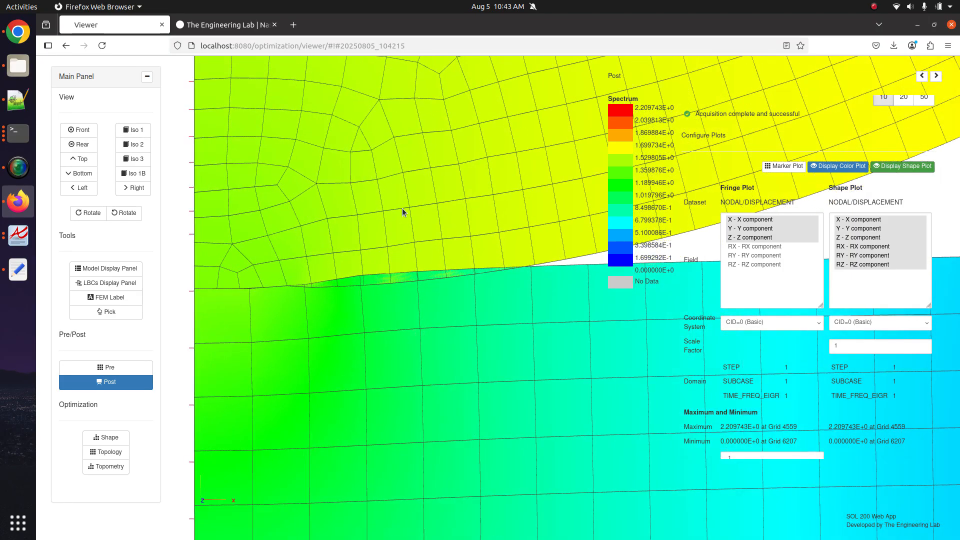
{"action": "right_click_drag", "start_coordinate": [402, 208], "coordinate": [428, 225]}
{"action": "right_click_drag", "start_coordinate": [350, 303], "coordinate": [410, 271]}
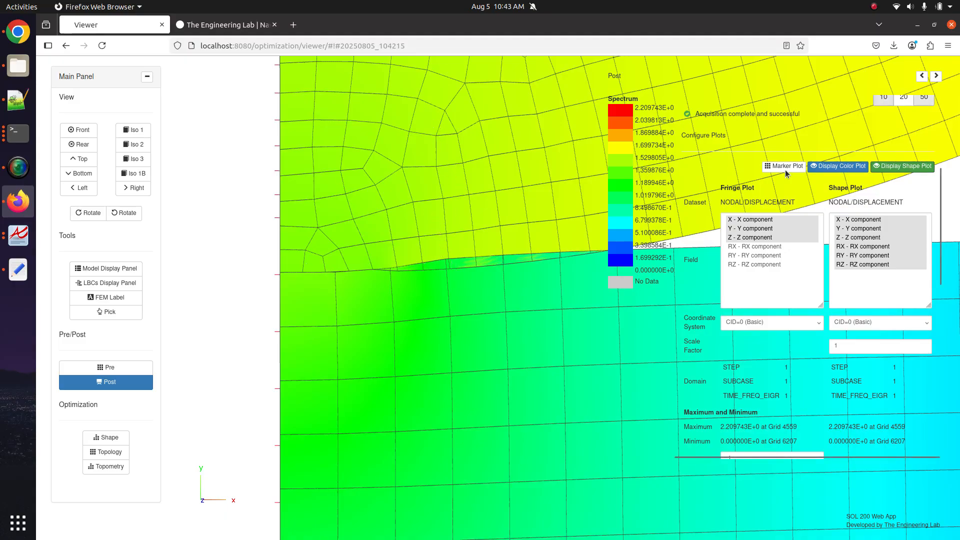
Open the BSURF bulk data entries beside the model and start element selection for the ELIDi field of BSURF 2
{"action": "left_click", "coordinate": [117, 368]}
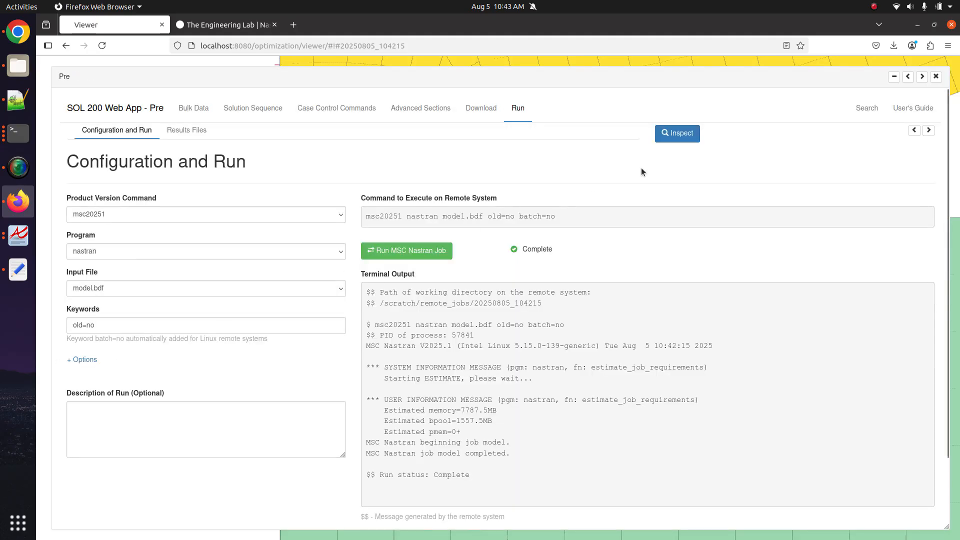
{"action": "left_click", "coordinate": [203, 119]}
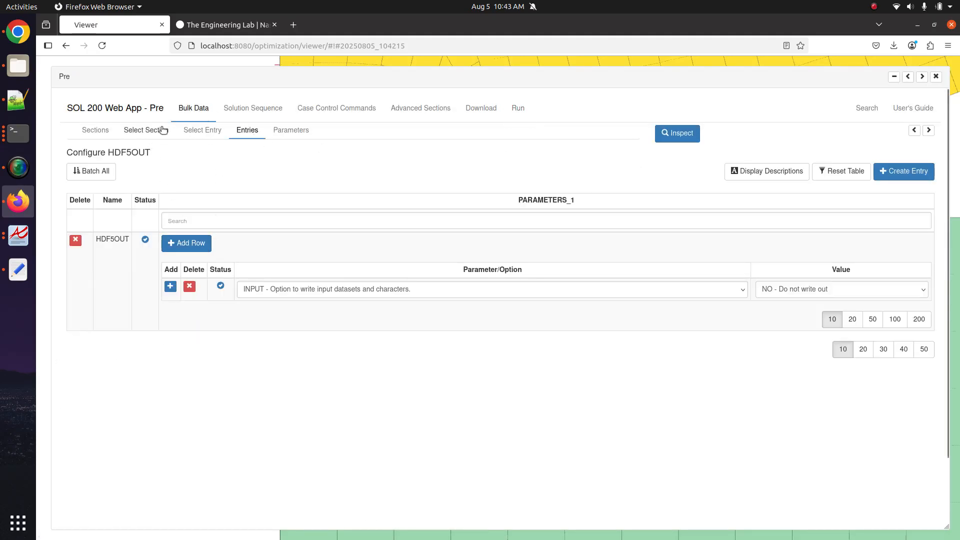
{"action": "left_click", "coordinate": [193, 130]}
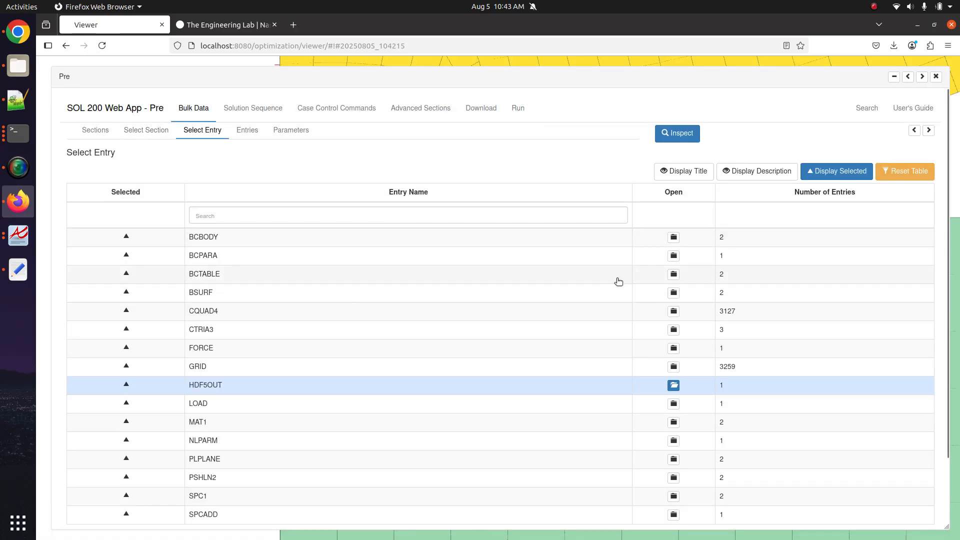
{"action": "left_click", "coordinate": [674, 293]}
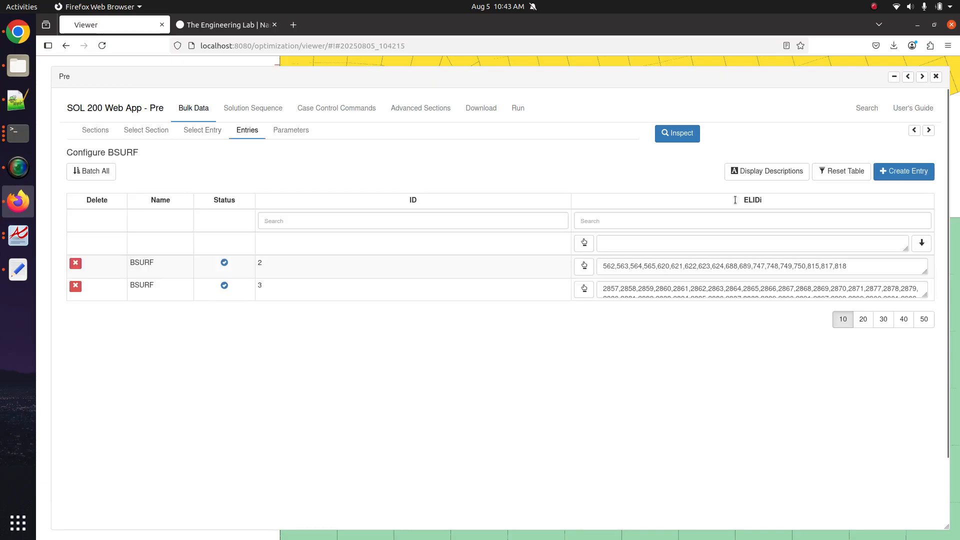
{"action": "left_click", "coordinate": [922, 76]}
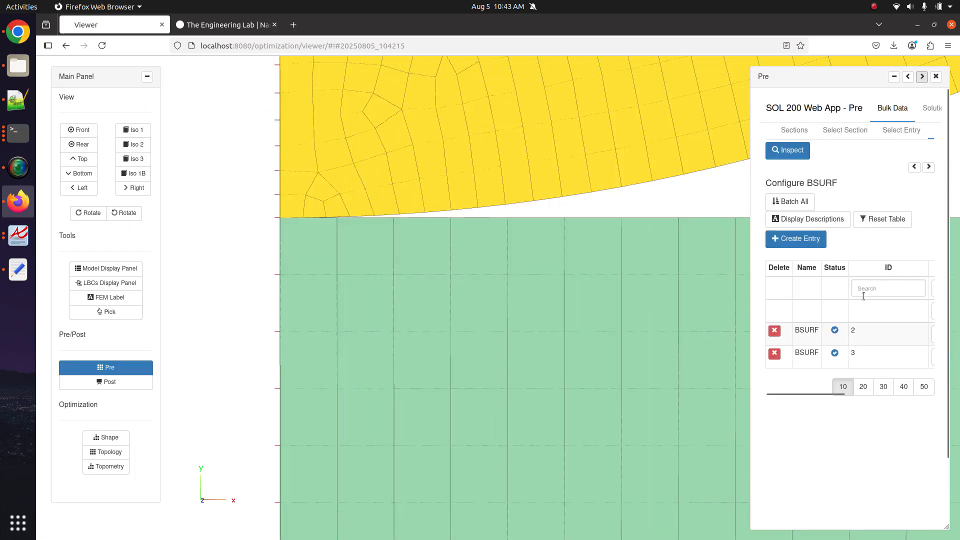
{"action": "scroll", "coordinate": [870, 337], "scroll_direction": "right", "scroll_amount": 2}
{"action": "left_click", "coordinate": [888, 333]}
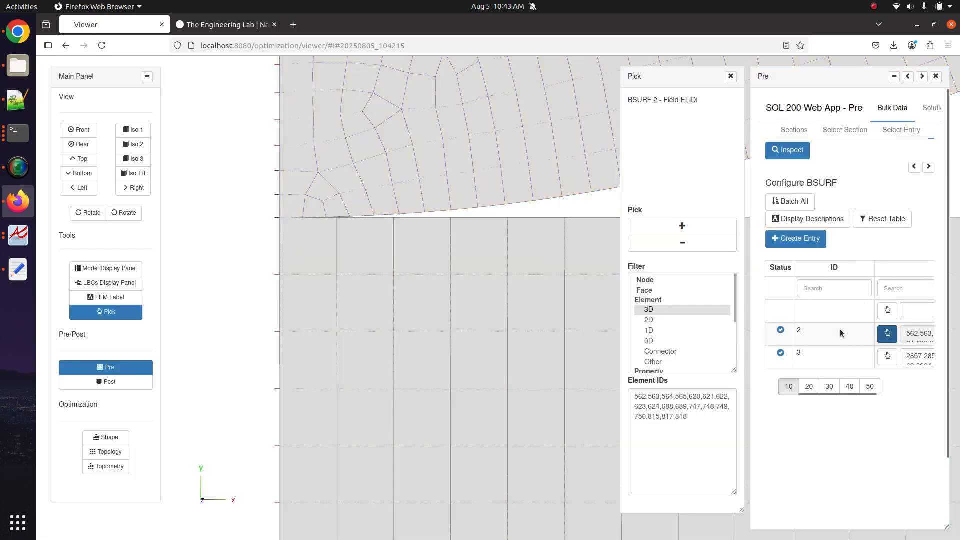
Add a wider ring of 2D cylinder elements around the contact patch to BSURF 2 using a picking sphere radius of 1.13
{"action": "left_click", "coordinate": [650, 320]}
{"action": "left_click", "coordinate": [681, 226]}
{"action": "right_click_drag", "start_coordinate": [403, 174], "coordinate": [368, 306]}
{"action": "left_click", "coordinate": [642, 188]}
{"action": "key", "text": "BackSpace"}
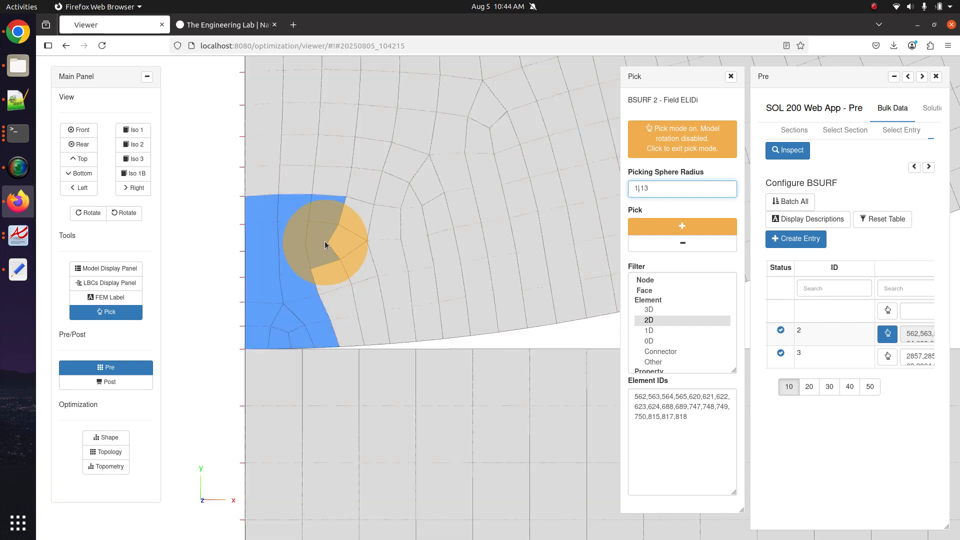
{"action": "mouse_move", "coordinate": [325, 241]}
{"action": "left_mouse_down"}
{"action": "mouse_move", "coordinate": [392, 237]}
{"action": "mouse_move", "coordinate": [336, 203]}
{"action": "mouse_move", "coordinate": [296, 229]}
{"action": "mouse_move", "coordinate": [380, 301]}
{"action": "mouse_move", "coordinate": [401, 289]}
{"action": "mouse_move", "coordinate": [430, 295]}
{"action": "left_mouse_up"}
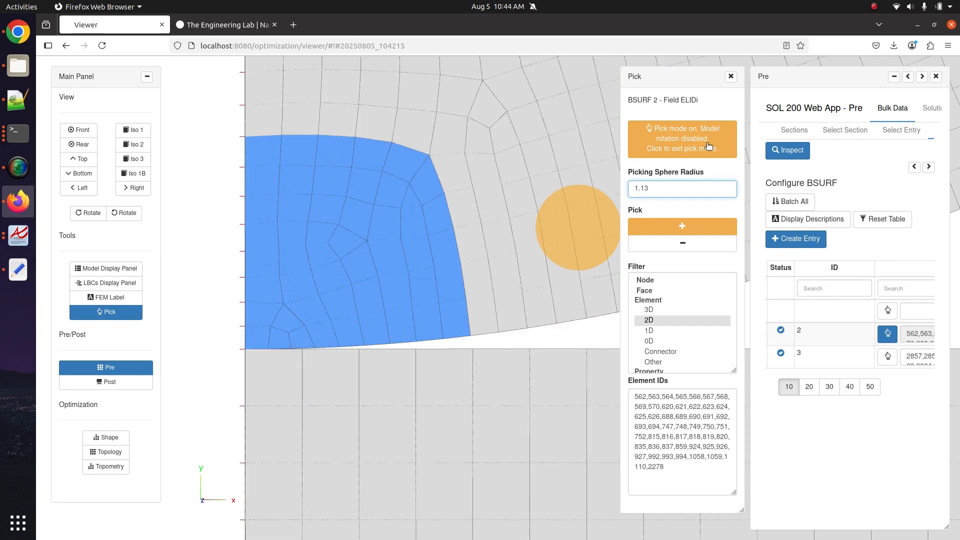
{"action": "left_click", "coordinate": [709, 145]}
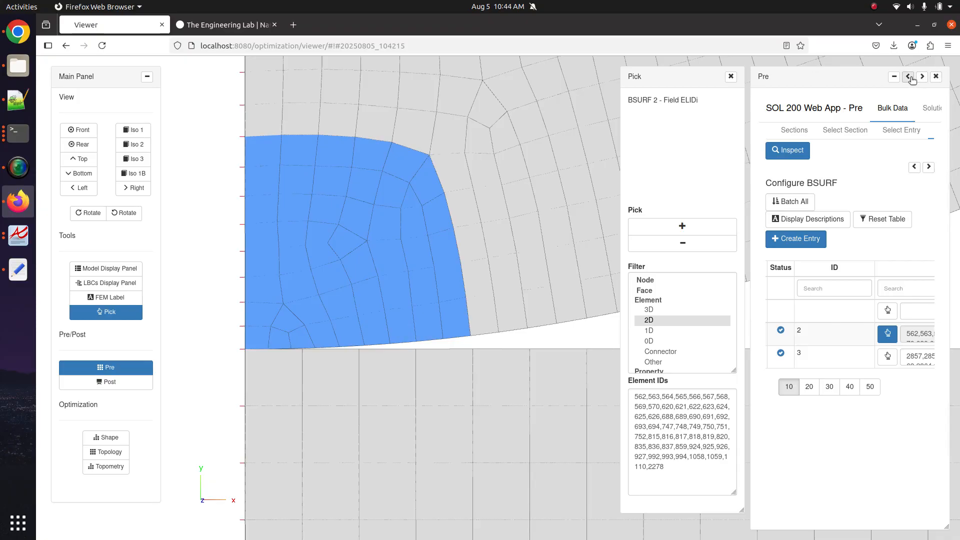
Upload the BDF with the enlarged BSURF 2 patch and immediately run it
{"action": "left_click", "coordinate": [908, 76]}
{"action": "left_click", "coordinate": [908, 76]}
{"action": "left_click", "coordinate": [481, 108]}
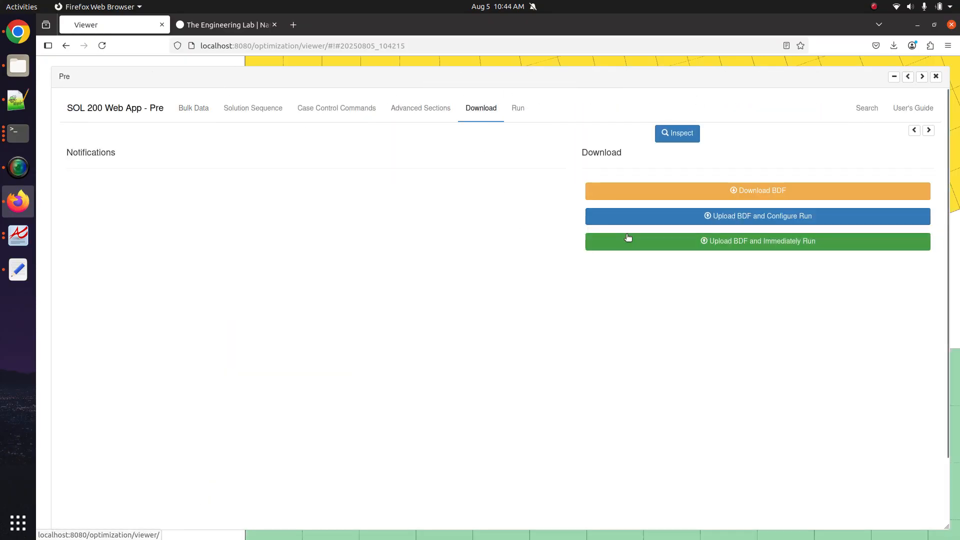
{"action": "left_click", "coordinate": [628, 241]}
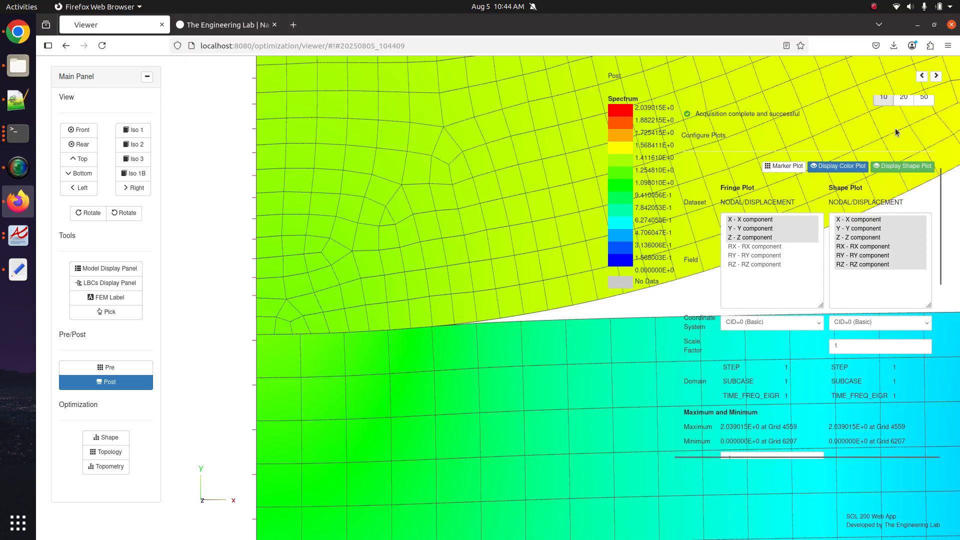
Reopen element selection for BSURF 2 and highlight its current 2D elements on the cylinder
{"action": "scroll", "coordinate": [896, 128], "scroll_direction": "up", "scroll_amount": 3}
{"action": "left_click", "coordinate": [128, 367]}
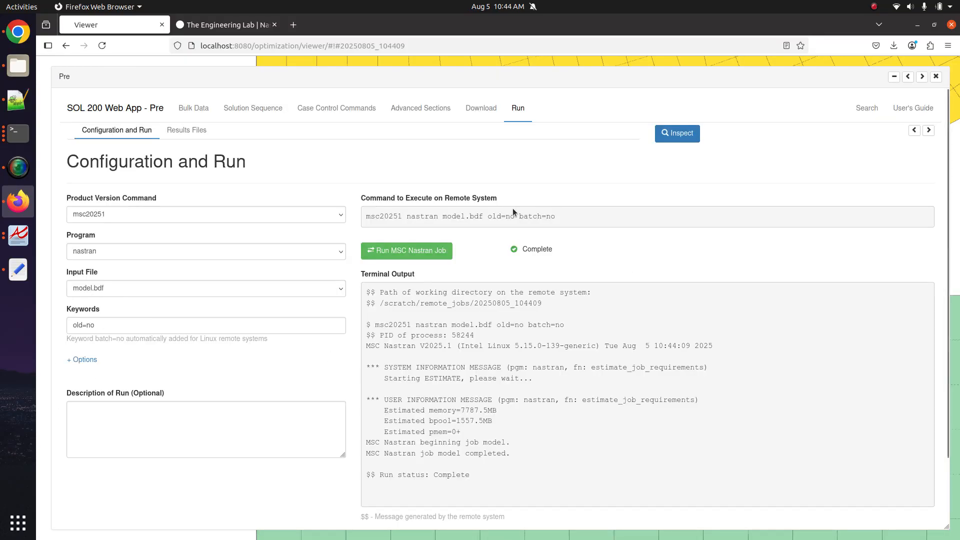
{"action": "left_click", "coordinate": [203, 112]}
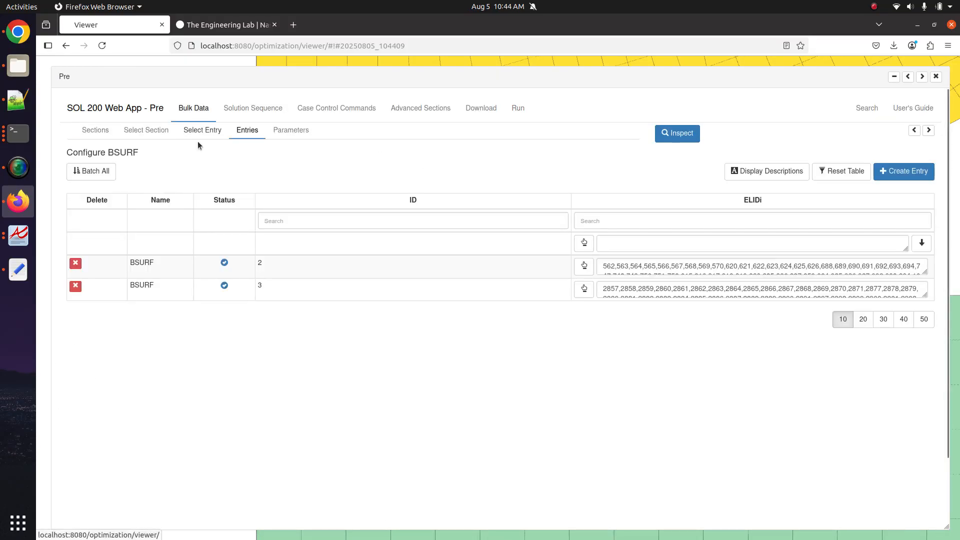
{"action": "left_click", "coordinate": [579, 266]}
{"action": "left_click", "coordinate": [923, 76]}
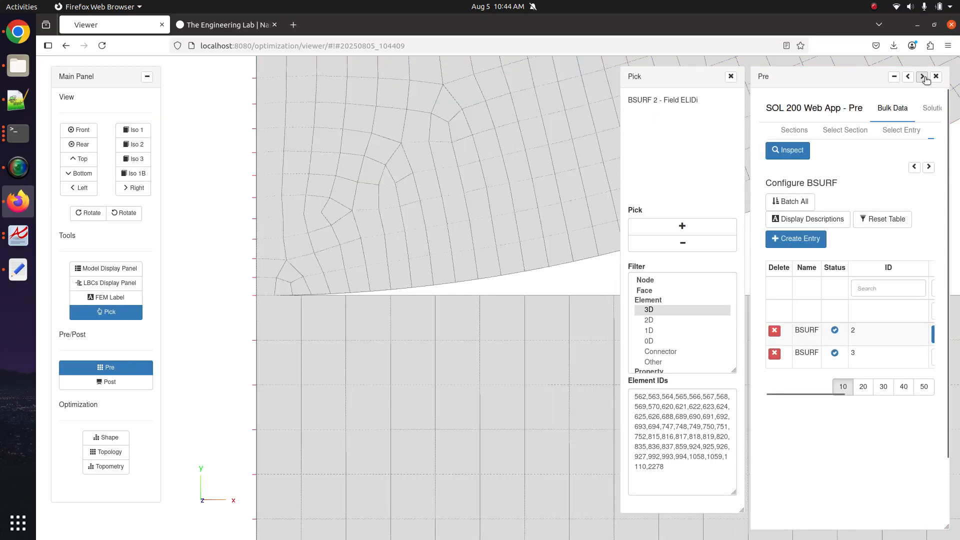
{"action": "left_click", "coordinate": [655, 320]}
{"action": "scroll", "coordinate": [500, 304], "scroll_direction": "down", "scroll_amount": 4}
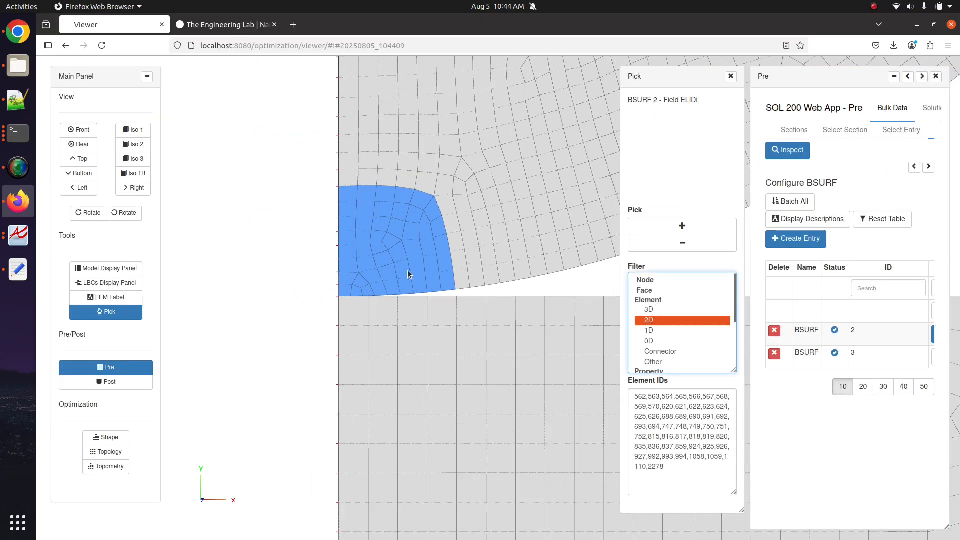
{"action": "right_click_drag", "start_coordinate": [407, 270], "coordinate": [351, 300]}
Extend BSURF 2 with more surrounding 2D cylinder elements, remove the elements protruding from the patch, and end picking
{"action": "left_click", "coordinate": [682, 226]}
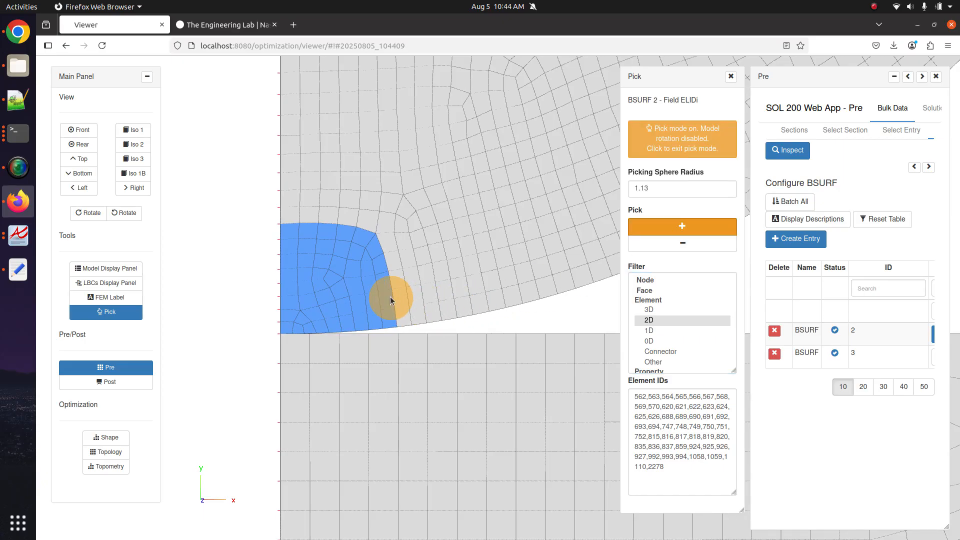
{"action": "mouse_move", "coordinate": [390, 296]}
{"action": "left_mouse_down"}
{"action": "mouse_move", "coordinate": [429, 293]}
{"action": "mouse_move", "coordinate": [431, 224]}
{"action": "mouse_move", "coordinate": [418, 190]}
{"action": "mouse_move", "coordinate": [292, 196]}
{"action": "left_mouse_up"}
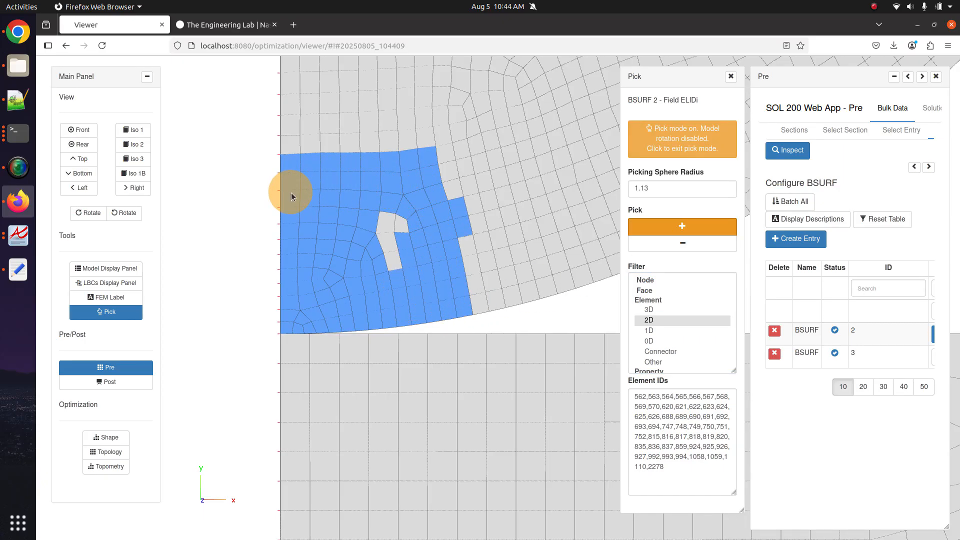
{"action": "left_click", "coordinate": [715, 243]}
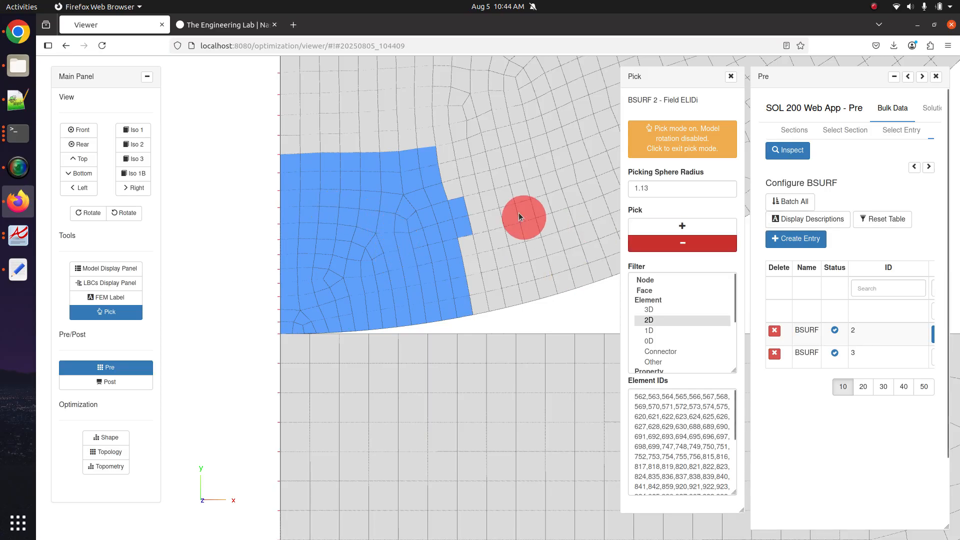
{"action": "left_click", "coordinate": [492, 200]}
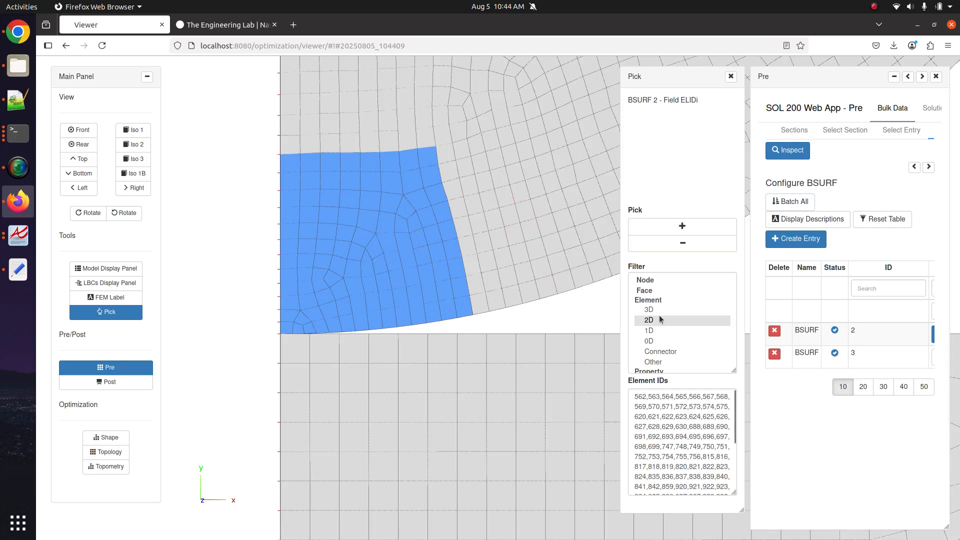
Upload the BDF with the further extended BSURF 2 and immediately rerun the analysis
{"action": "left_click", "coordinate": [908, 77]}
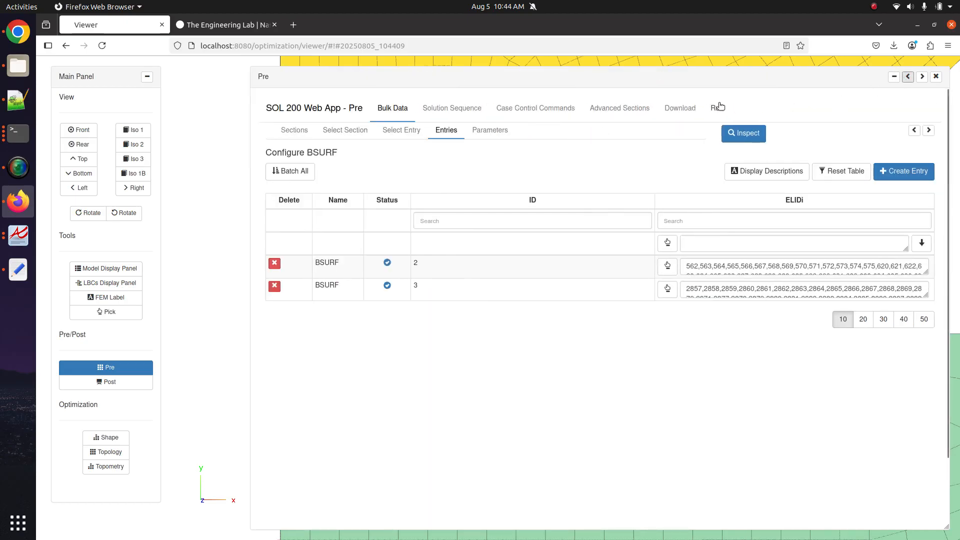
{"action": "left_click", "coordinate": [680, 108]}
{"action": "left_click", "coordinate": [706, 236]}
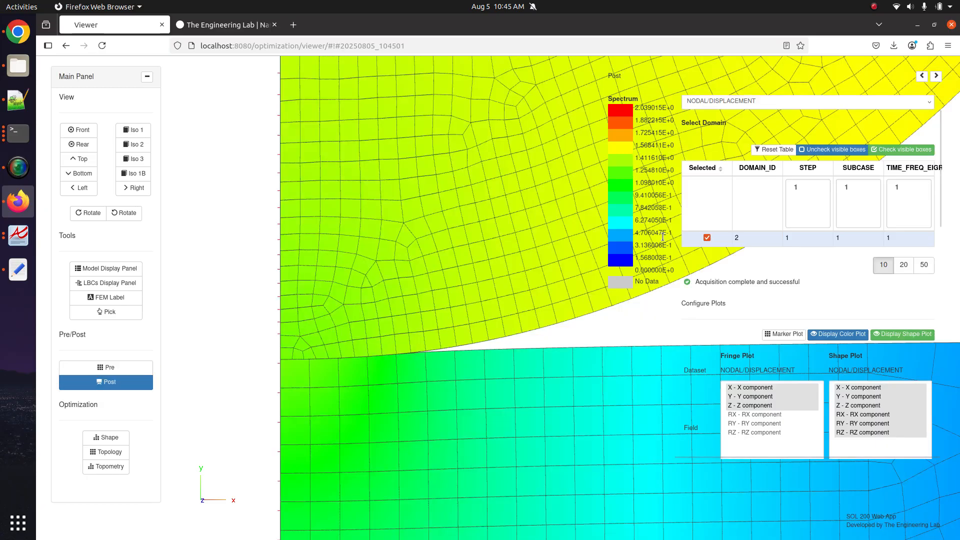
Examine the new deformed displacement plot around the contact zone for penetration between cylinder and block
{"action": "scroll", "coordinate": [397, 271], "scroll_direction": "down", "scroll_amount": 2}
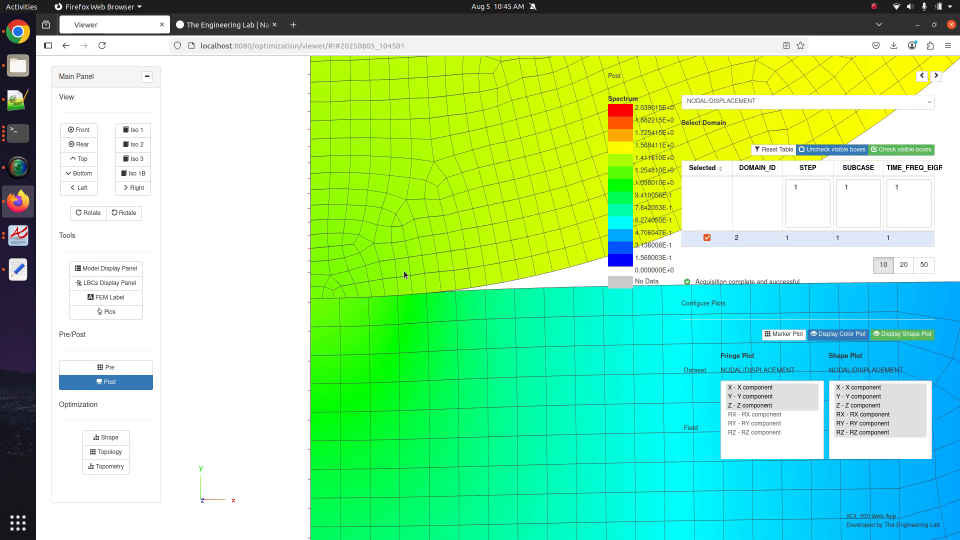
{"action": "scroll", "coordinate": [404, 280], "scroll_direction": "up", "scroll_amount": 5}
{"action": "right_click_drag", "start_coordinate": [302, 287], "coordinate": [365, 302]}
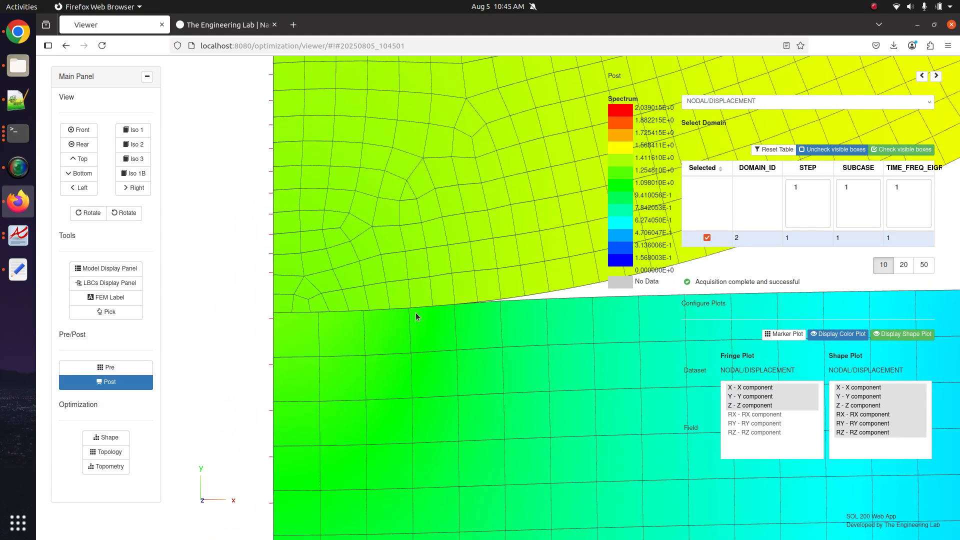
{"action": "right_click_drag", "start_coordinate": [415, 313], "coordinate": [379, 403]}
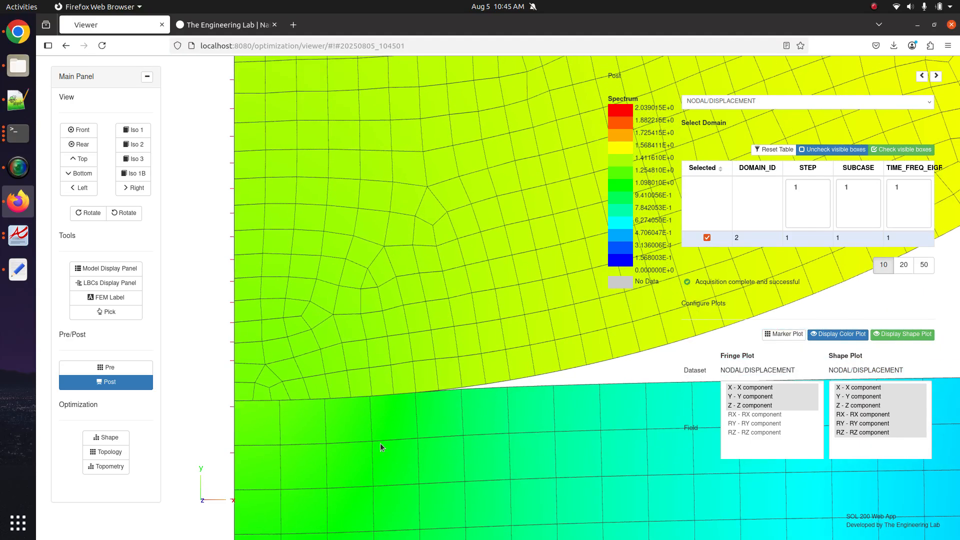
{"action": "right_click_drag", "start_coordinate": [337, 449], "coordinate": [309, 364]}
Switch the fringe plot to the ELEMENTAL/STRESS/QUAD4_FDNL dataset with the SX - Stress SX field
{"action": "left_click", "coordinate": [686, 101]}
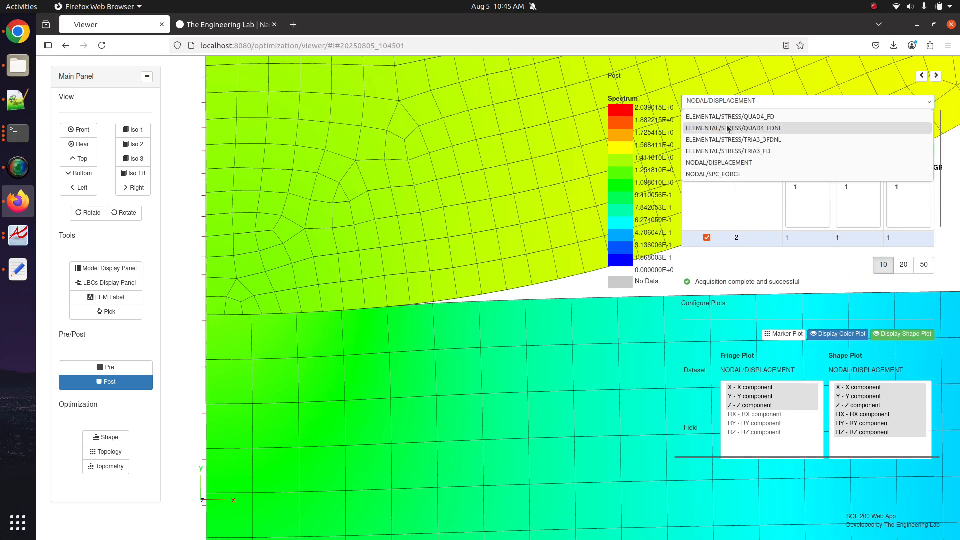
{"action": "left_click", "coordinate": [728, 129]}
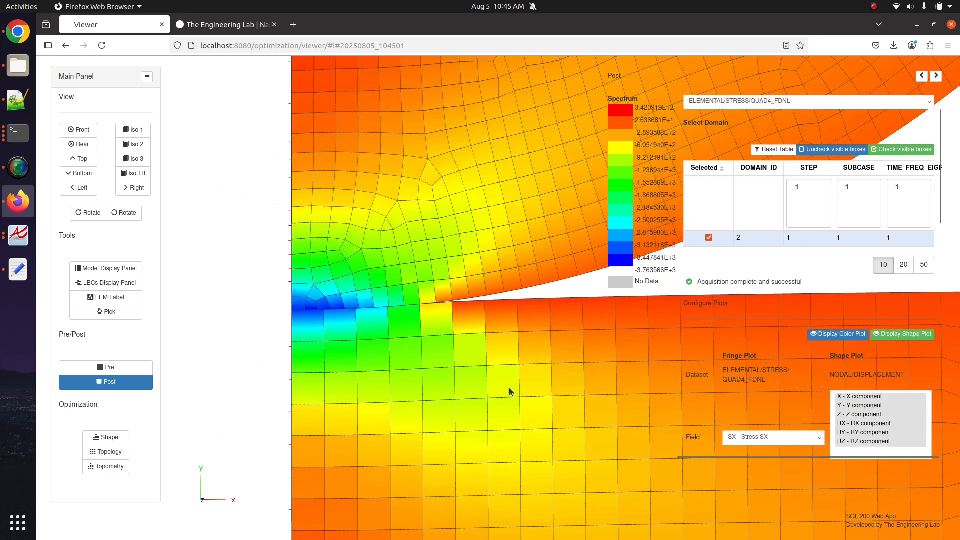
{"action": "left_click", "coordinate": [753, 437]}
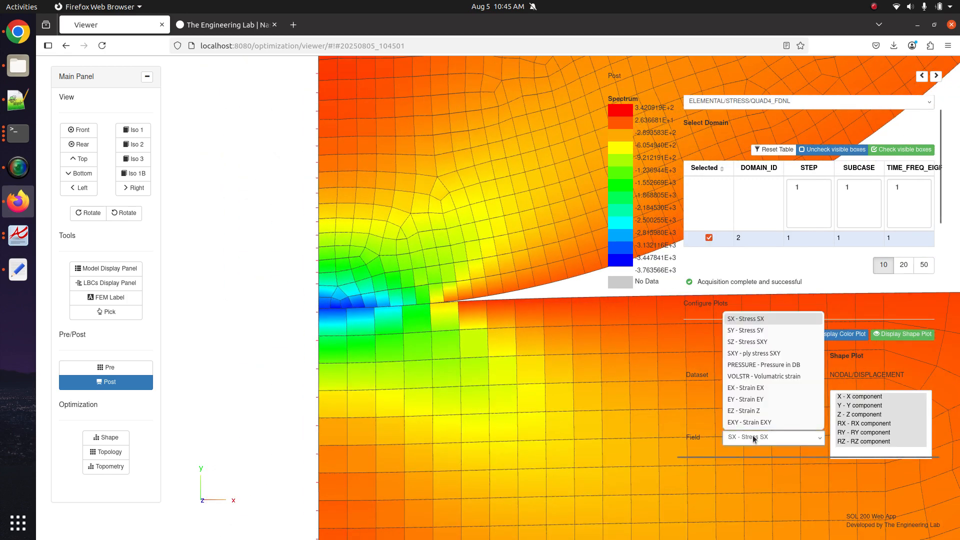
{"action": "left_click", "coordinate": [754, 439]}
{"action": "scroll", "coordinate": [747, 408], "scroll_direction": "down", "scroll_amount": 3}
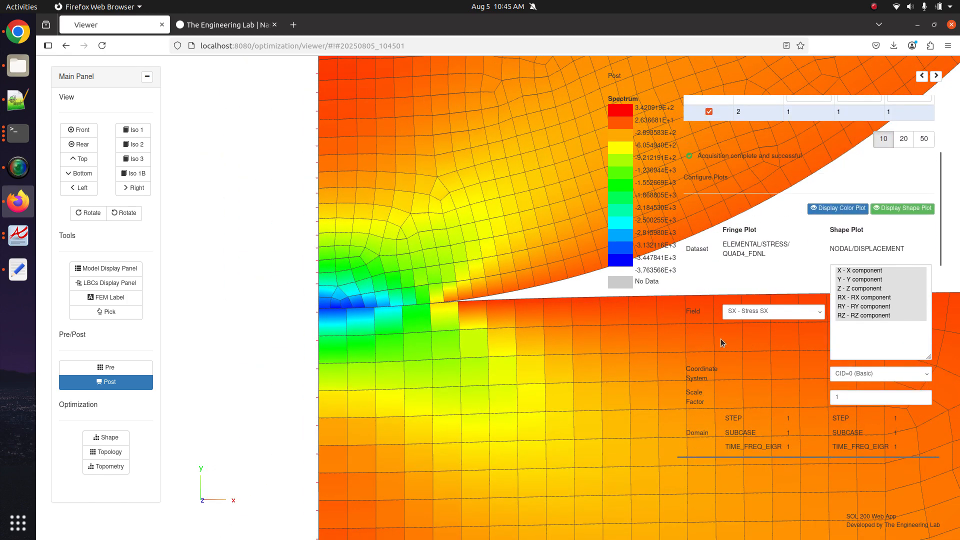
{"action": "scroll", "coordinate": [725, 338], "scroll_direction": "up", "scroll_amount": 2}
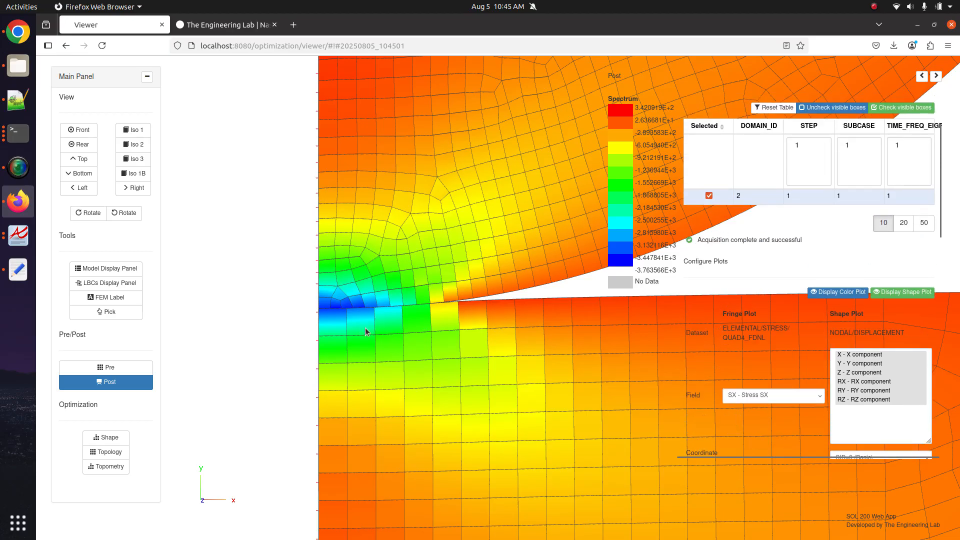
Examine the SX stress distribution around the contact zone and across the whole cylinder and block
{"action": "scroll", "coordinate": [413, 352], "scroll_direction": "up", "scroll_amount": 5}
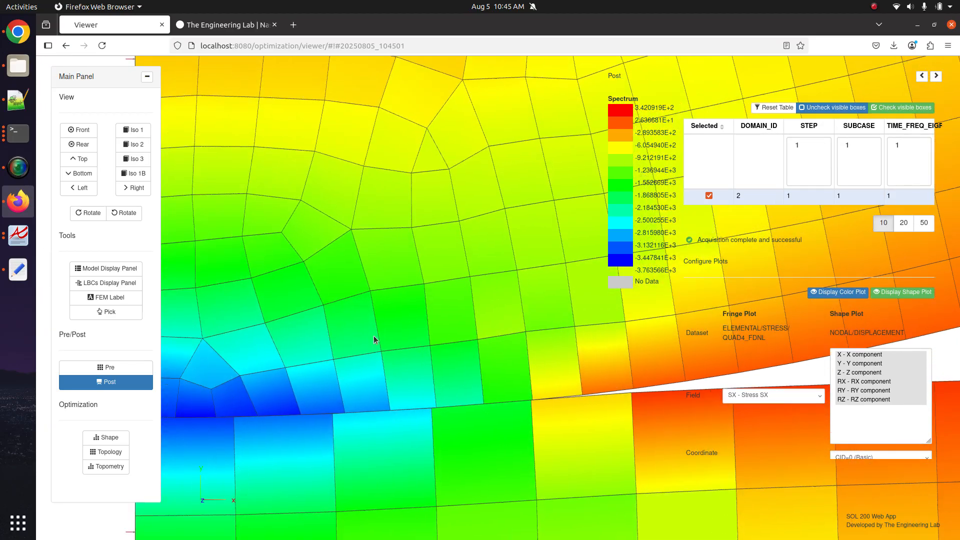
{"action": "right_click_drag", "start_coordinate": [374, 340], "coordinate": [397, 358]}
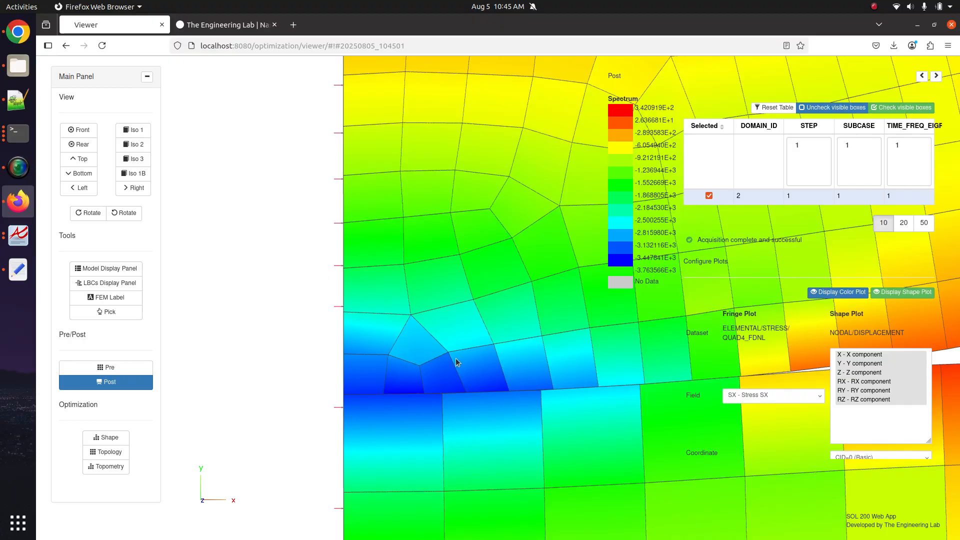
{"action": "scroll", "coordinate": [455, 358], "scroll_direction": "down", "scroll_amount": 3}
{"action": "scroll", "coordinate": [391, 373], "scroll_direction": "down", "scroll_amount": 3}
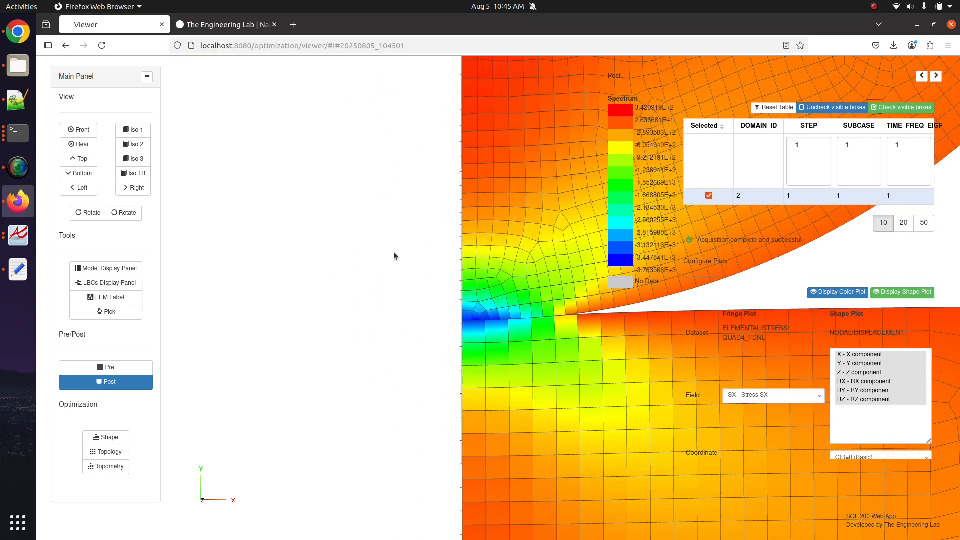
{"action": "right_click_drag", "start_coordinate": [394, 256], "coordinate": [406, 410]}
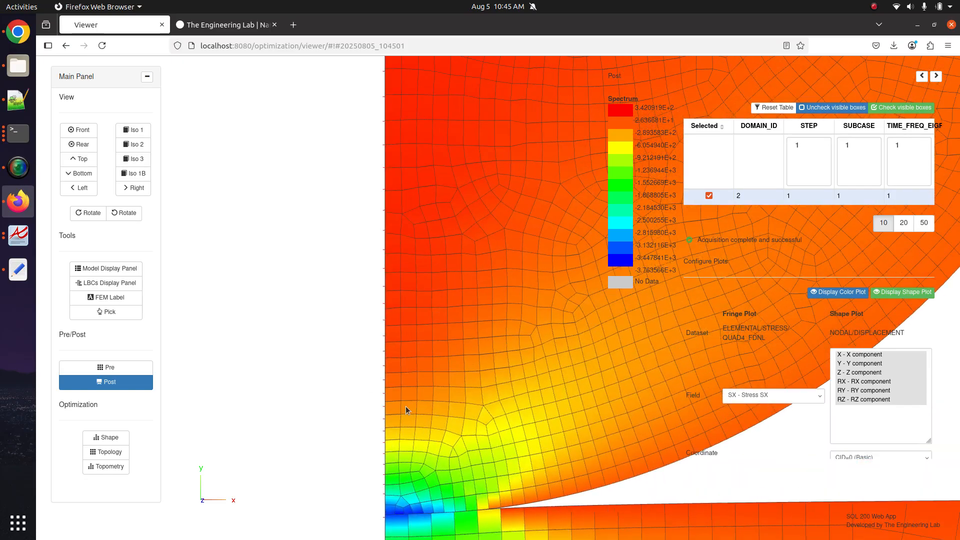
{"action": "scroll", "coordinate": [403, 416], "scroll_direction": "down", "scroll_amount": 6}
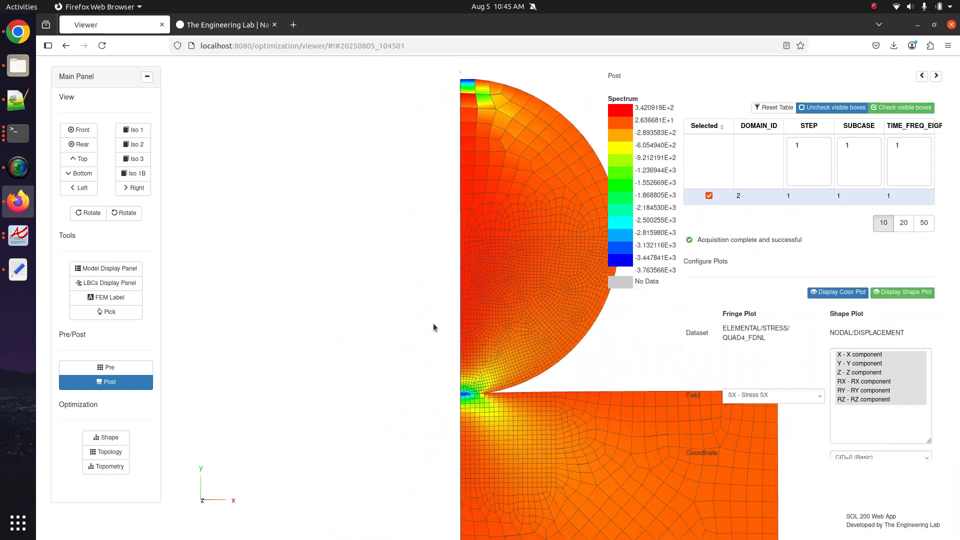
{"action": "right_click_drag", "start_coordinate": [433, 326], "coordinate": [332, 316]}
Label the three highest SX stress values and inspect them at the top of the cylinder
{"action": "scroll", "coordinate": [748, 434], "scroll_direction": "down", "scroll_amount": 3}
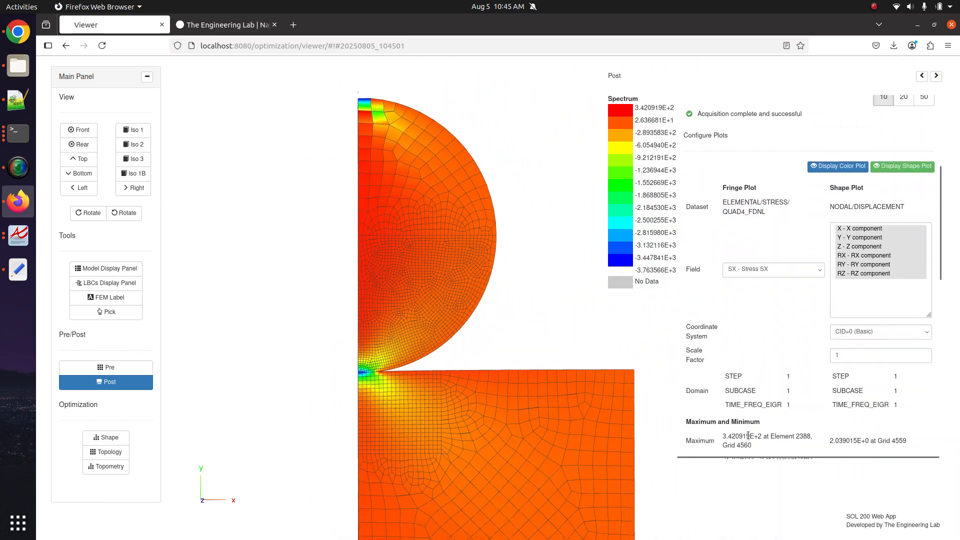
{"action": "scroll", "coordinate": [742, 422], "scroll_direction": "down", "scroll_amount": 3}
{"action": "left_click_drag", "start_coordinate": [741, 361], "coordinate": [739, 380]}
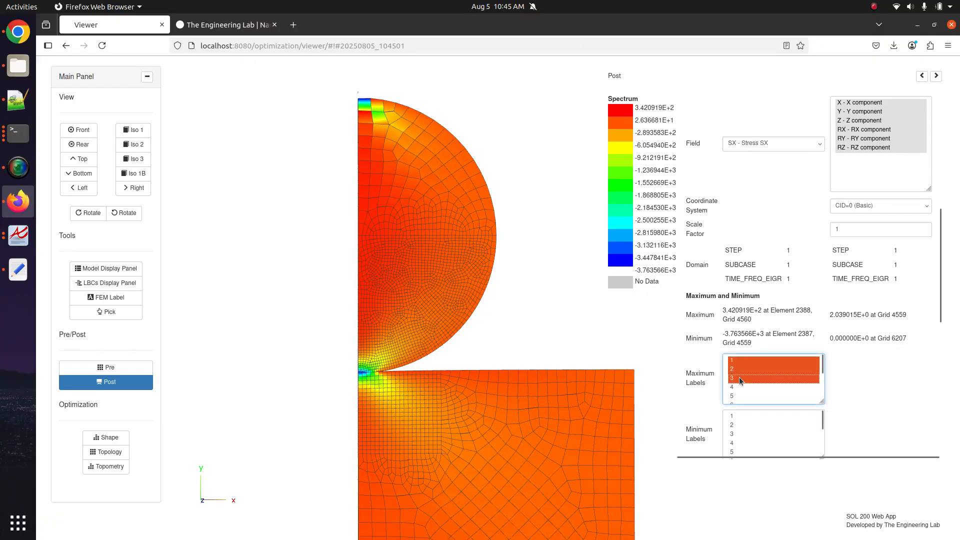
{"action": "left_click_drag", "start_coordinate": [453, 233], "coordinate": [484, 264]}
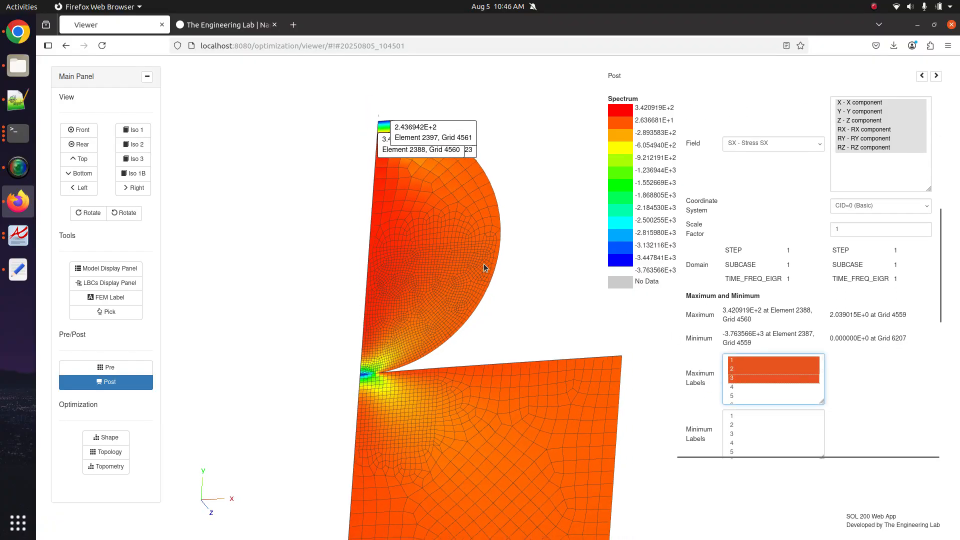
{"action": "right_click_drag", "start_coordinate": [396, 195], "coordinate": [449, 401]}
{"action": "scroll", "coordinate": [449, 401], "scroll_direction": "up", "scroll_amount": 2}
{"action": "scroll", "coordinate": [411, 314], "scroll_direction": "up", "scroll_amount": 5}
{"action": "right_click_drag", "start_coordinate": [362, 313], "coordinate": [407, 302]}
{"action": "scroll", "coordinate": [411, 314], "scroll_direction": "up", "scroll_amount": 3}
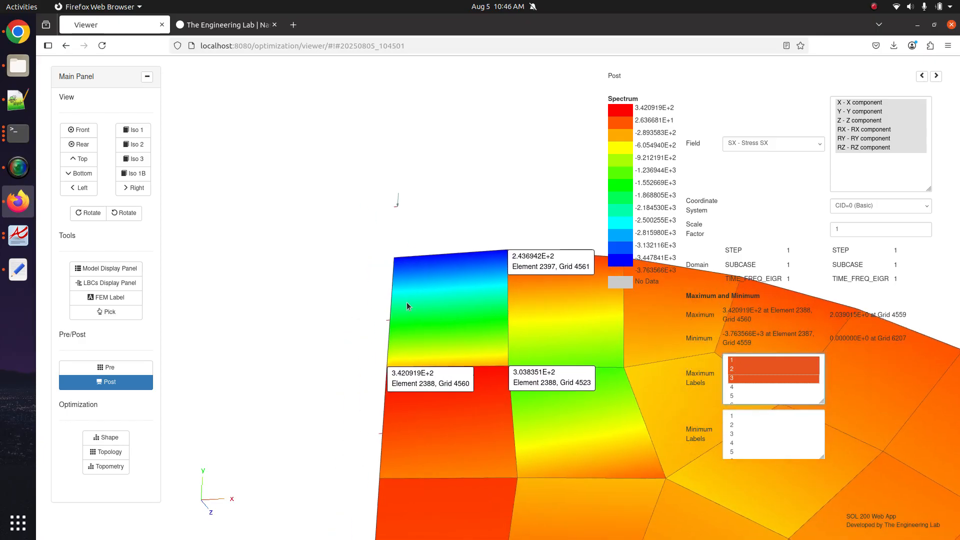
Display the labels of the loads and boundary conditions and set their arrow length to 10.5639763364470266
{"action": "left_click", "coordinate": [120, 283]}
{"action": "left_click", "coordinate": [669, 146]}
{"action": "left_click", "coordinate": [663, 114]}
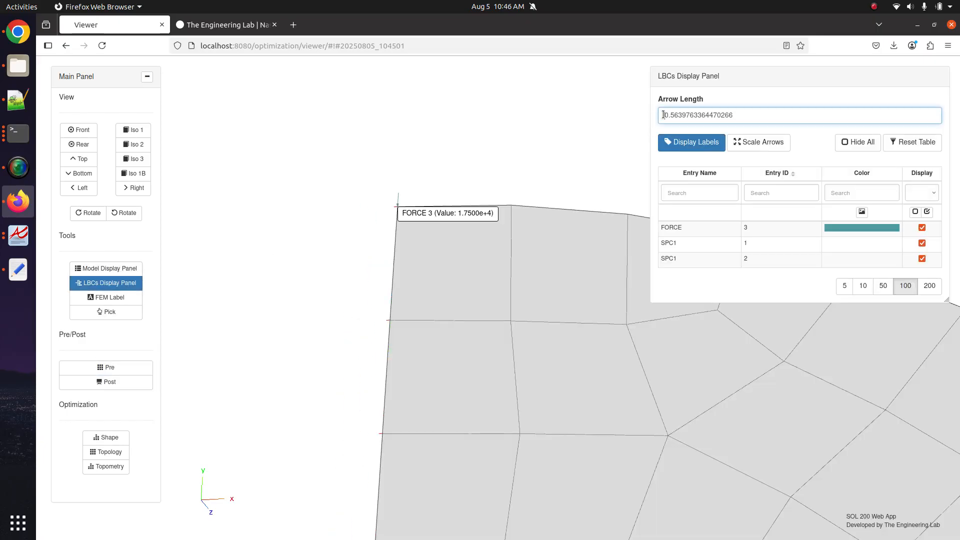
{"action": "type", "text": "1"}
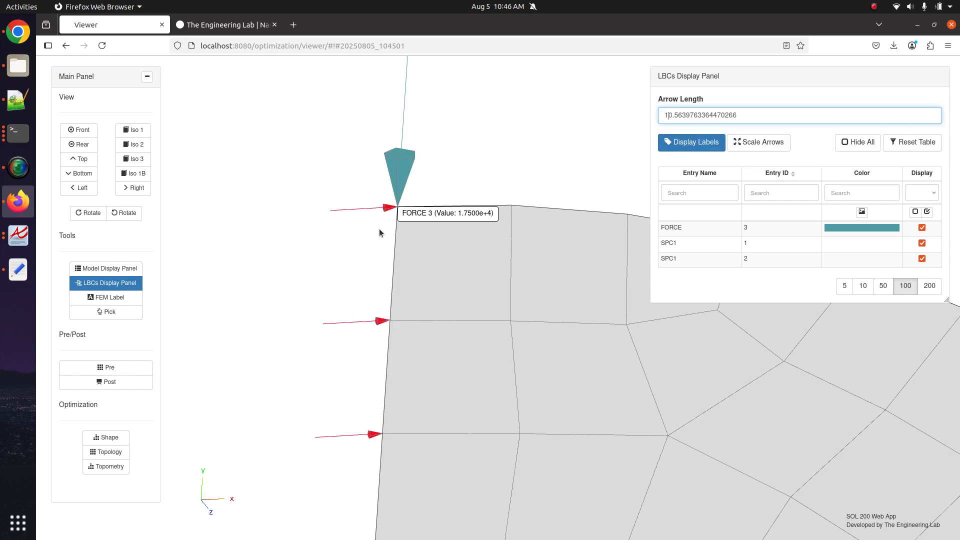
Hide SPC1 entries 1 and 2 and set the arrow length for the remaining force to 100.5639763364470266
{"action": "left_click", "coordinate": [922, 243]}
{"action": "left_click", "coordinate": [923, 258]}
{"action": "scroll", "coordinate": [444, 300], "scroll_direction": "down", "scroll_amount": 10}
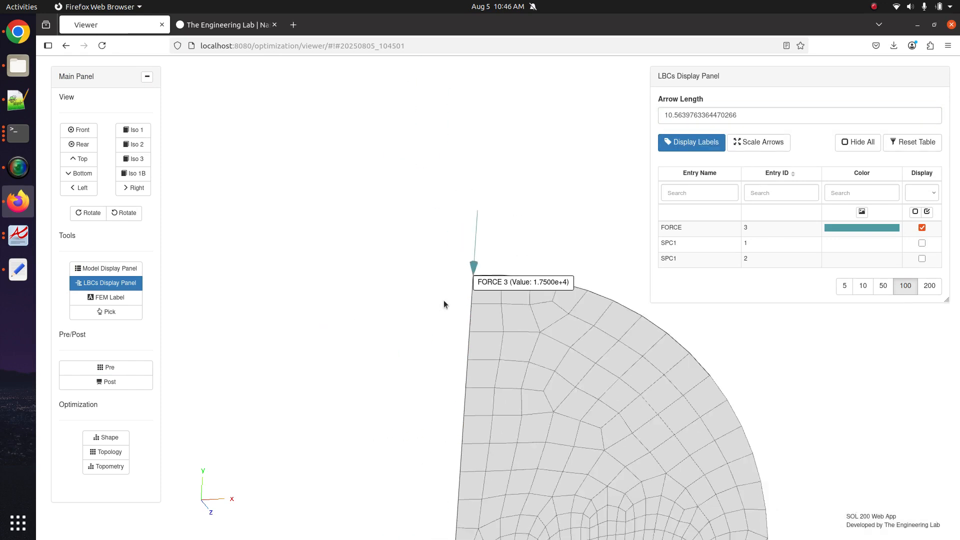
{"action": "scroll", "coordinate": [471, 338], "scroll_direction": "up", "scroll_amount": 3}
{"action": "left_click", "coordinate": [670, 116]}
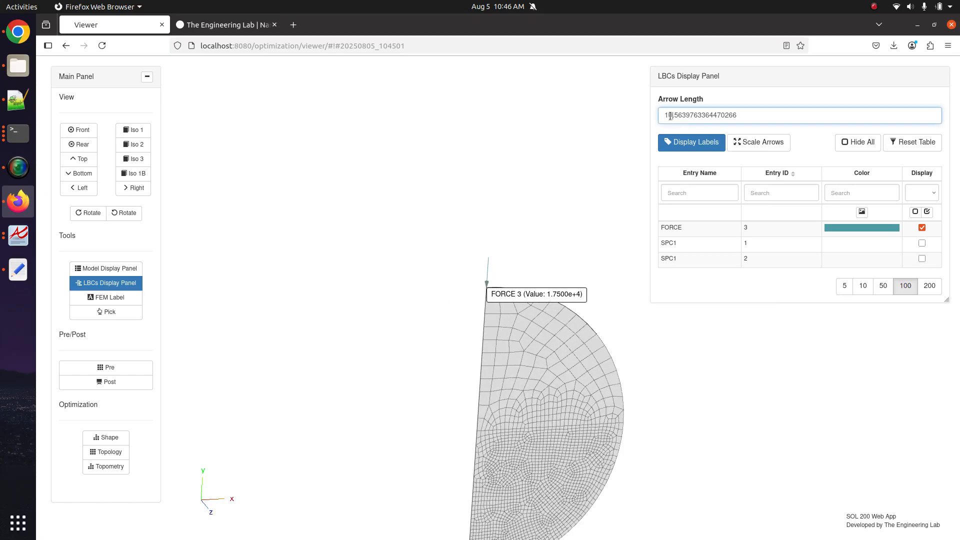
{"action": "type", "text": "0"}
{"action": "right_click_drag", "start_coordinate": [526, 278], "coordinate": [442, 194]}
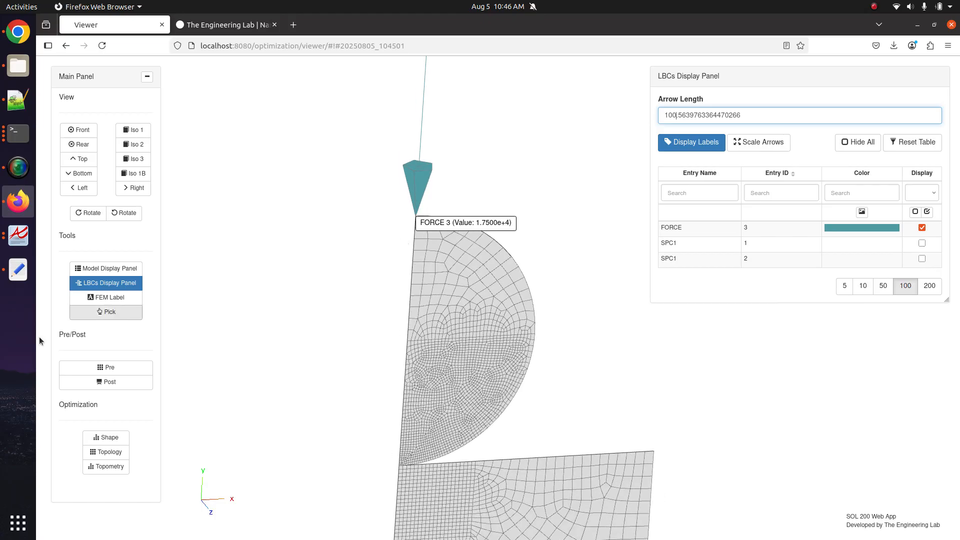
Return to the stress results and inspect the elements directly beneath the applied FORCE 3 arrow
{"action": "left_click", "coordinate": [105, 382]}
{"action": "mouse_move", "coordinate": [413, 351]}
{"action": "left_mouse_down"}
{"action": "mouse_move", "coordinate": [400, 332]}
{"action": "mouse_move", "coordinate": [410, 369]}
{"action": "left_mouse_up"}
{"action": "right_click_drag", "start_coordinate": [402, 267], "coordinate": [433, 354]}
{"action": "scroll", "coordinate": [433, 354], "scroll_direction": "up", "scroll_amount": 5}
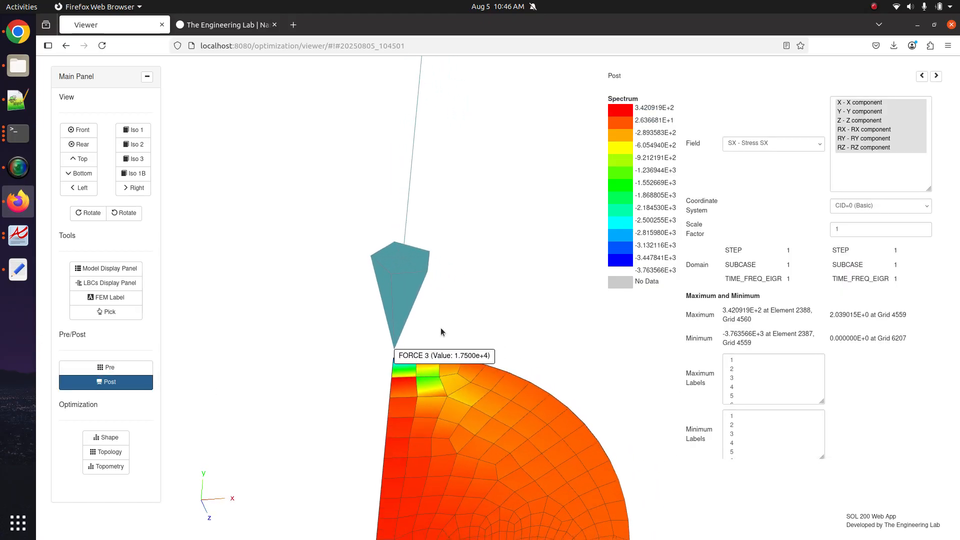
{"action": "scroll", "coordinate": [423, 311], "scroll_direction": "up", "scroll_amount": 3}
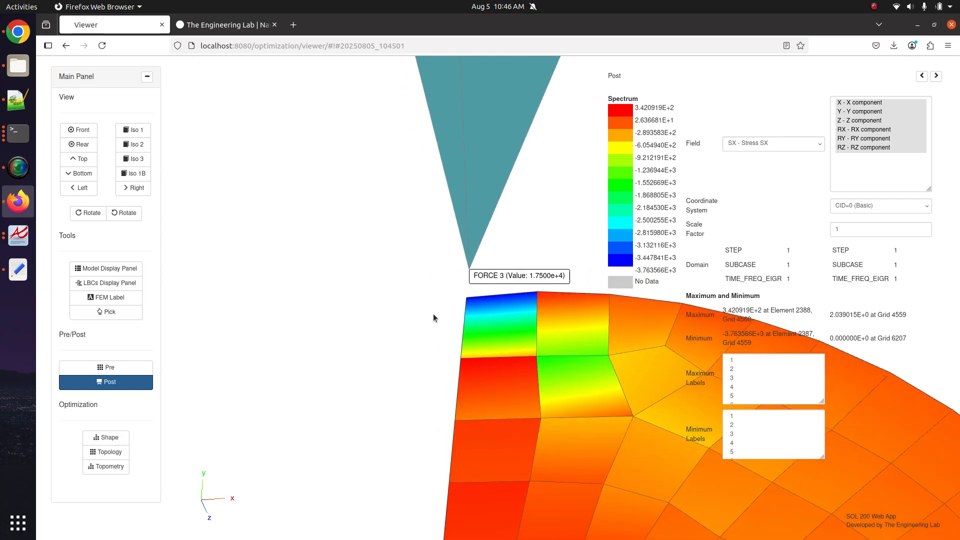
{"action": "scroll", "coordinate": [456, 305], "scroll_direction": "up", "scroll_amount": 2}
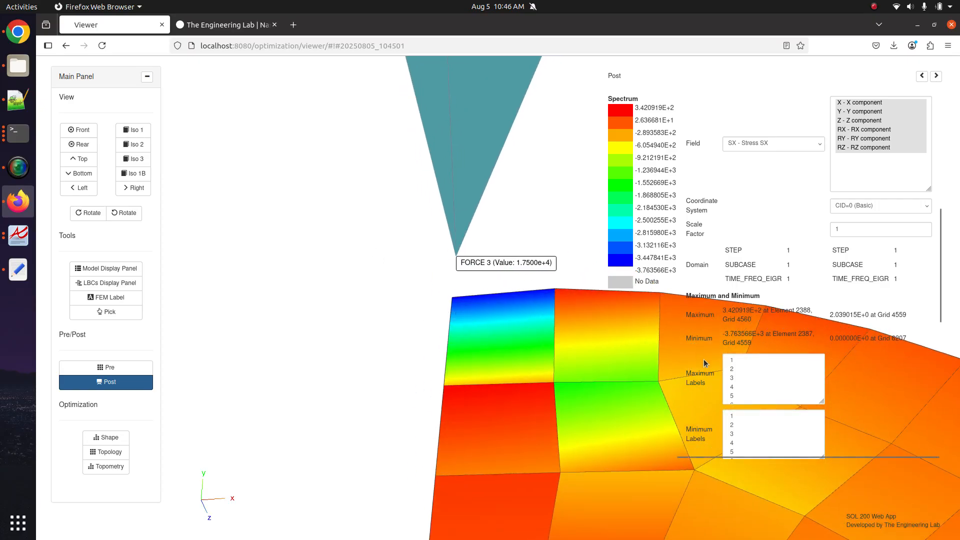
Label the four highest and four lowest SX stress values and examine where they occur on the model
{"action": "left_click_drag", "start_coordinate": [734, 386], "coordinate": [733, 359]}
{"action": "left_click_drag", "start_coordinate": [733, 419], "coordinate": [733, 444]}
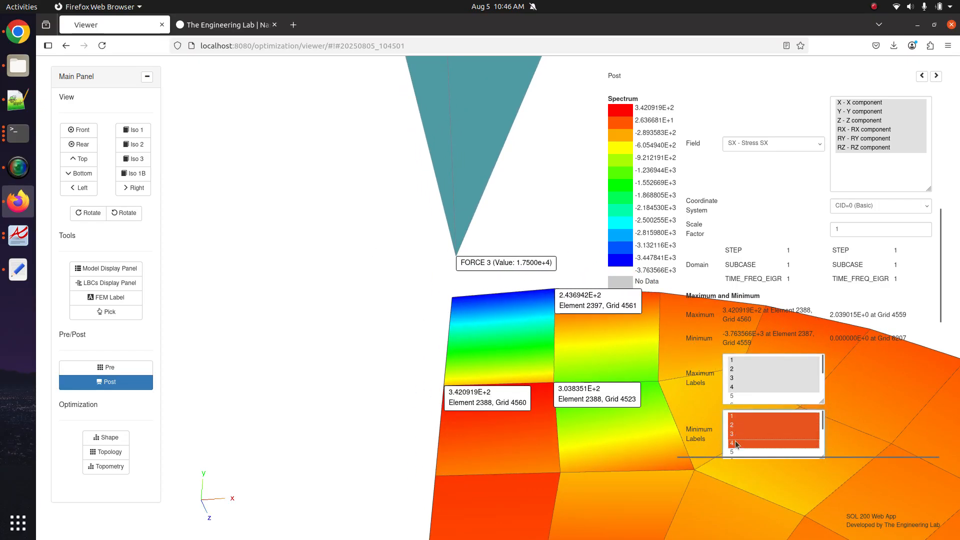
{"action": "scroll", "coordinate": [514, 363], "scroll_direction": "down", "scroll_amount": 2}
{"action": "scroll", "coordinate": [514, 363], "scroll_direction": "down", "scroll_amount": 3}
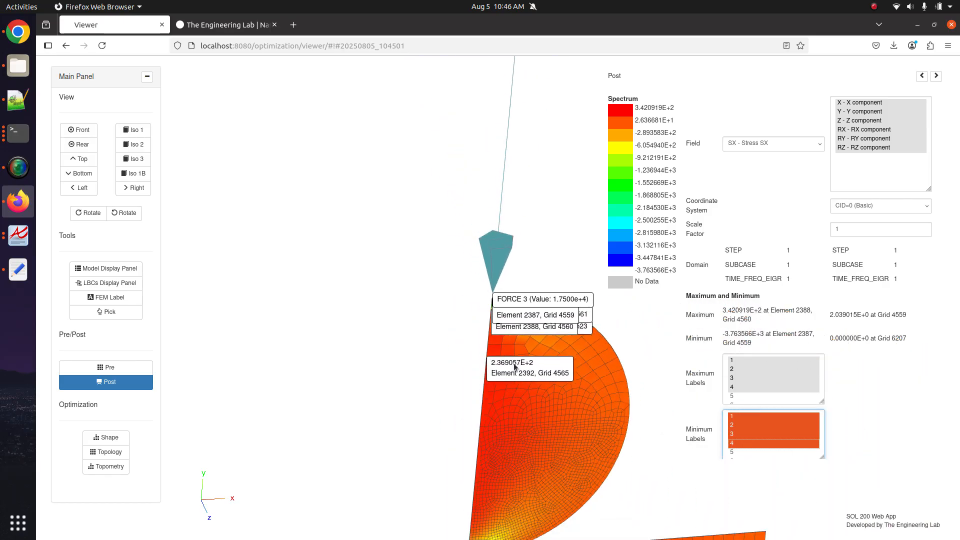
{"action": "scroll", "coordinate": [515, 363], "scroll_direction": "up", "scroll_amount": 4}
{"action": "scroll", "coordinate": [511, 362], "scroll_direction": "up", "scroll_amount": 5}
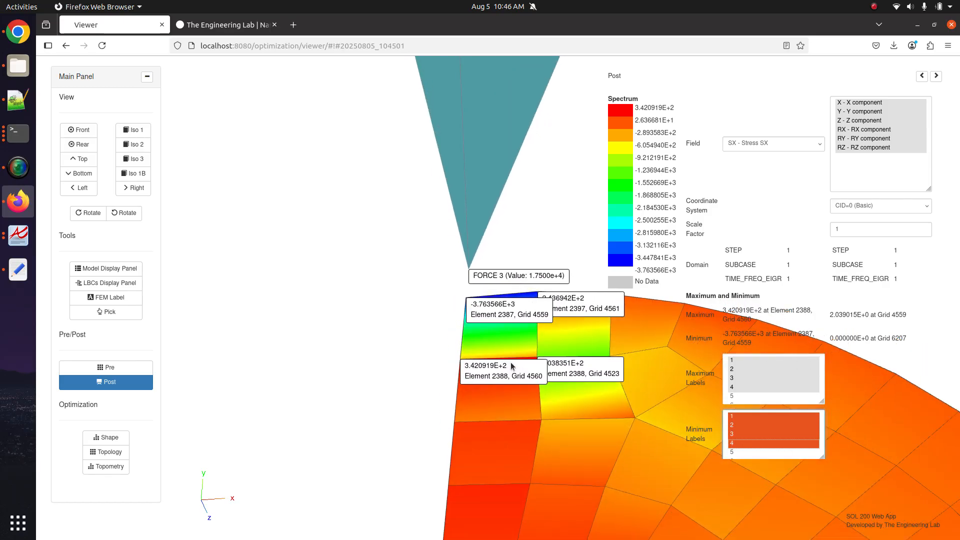
{"action": "scroll", "coordinate": [470, 325], "scroll_direction": "down", "scroll_amount": 5}
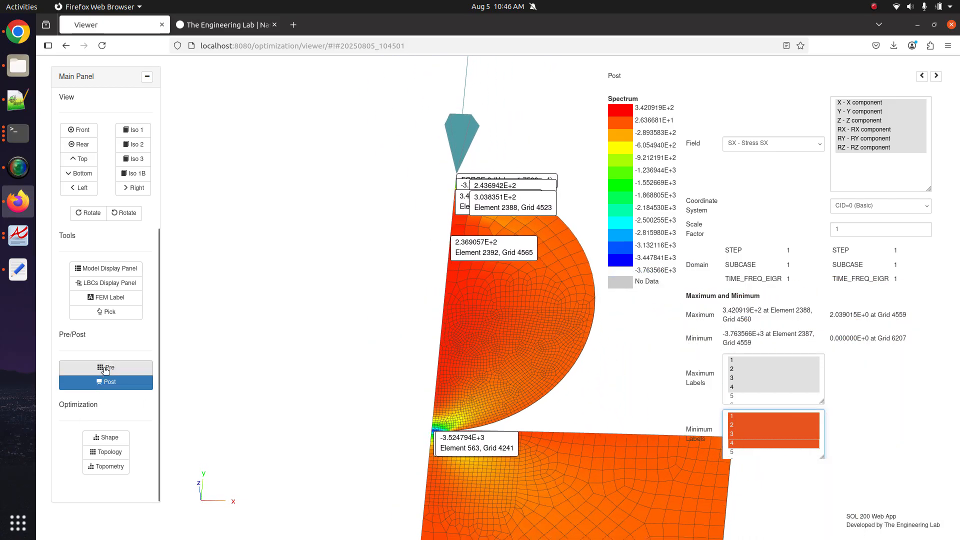
Switch to the MSC Nastran Demonstration Problems Manual in Atril and open Chapter 1: 2-D Cylindrical Roller Contact
{"action": "left_click", "coordinate": [6, 234]}
{"action": "left_click", "coordinate": [127, 130]}
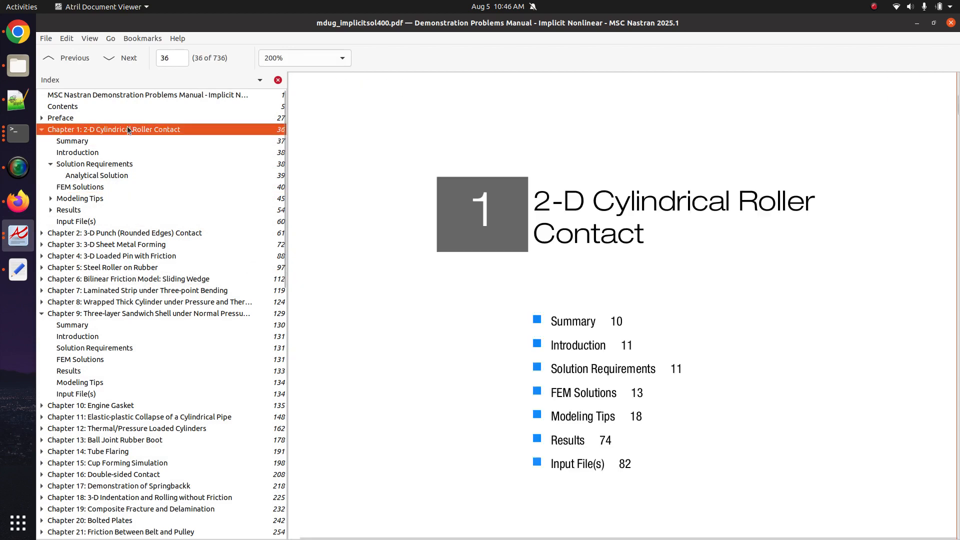